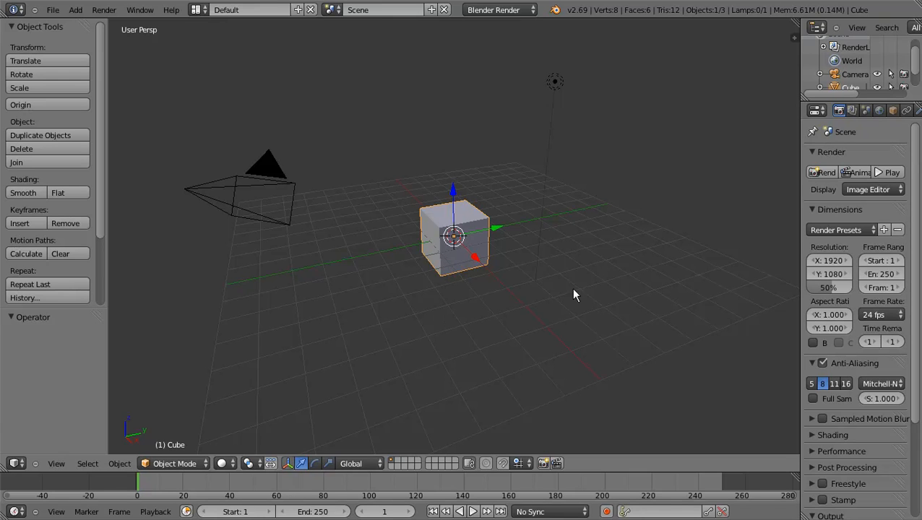
Step: Select the lamp, the camera and the cube in turn, and try a free move of the cube
right_click(556, 81)
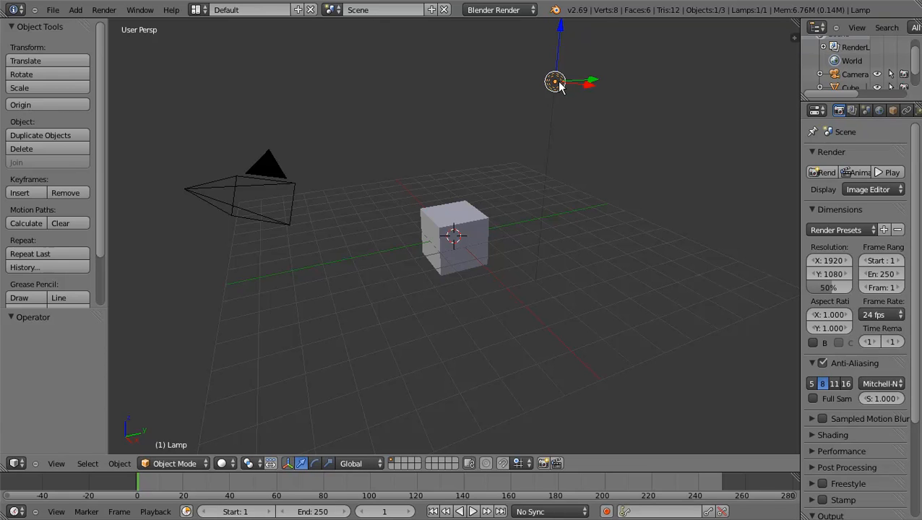
right_click(476, 241)
right_click(238, 219)
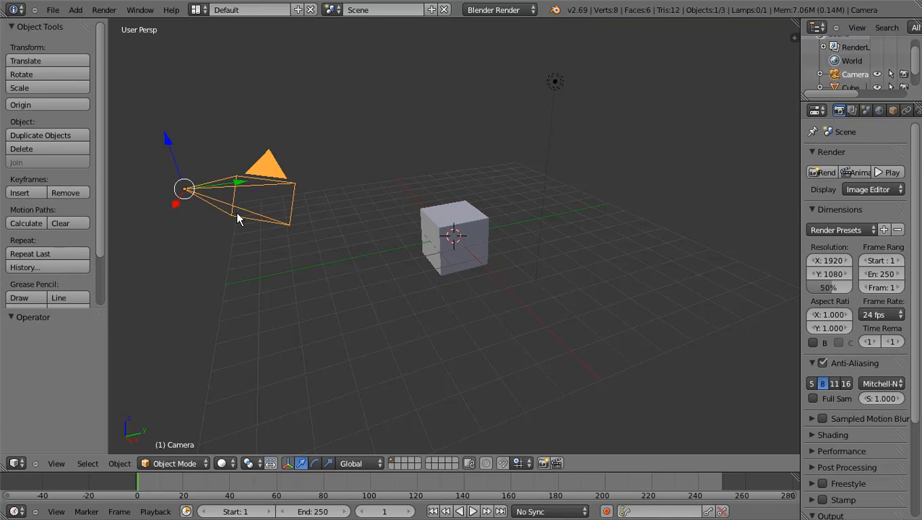
right_click(482, 238)
right_click(534, 112)
right_click(473, 230)
right_click(280, 193)
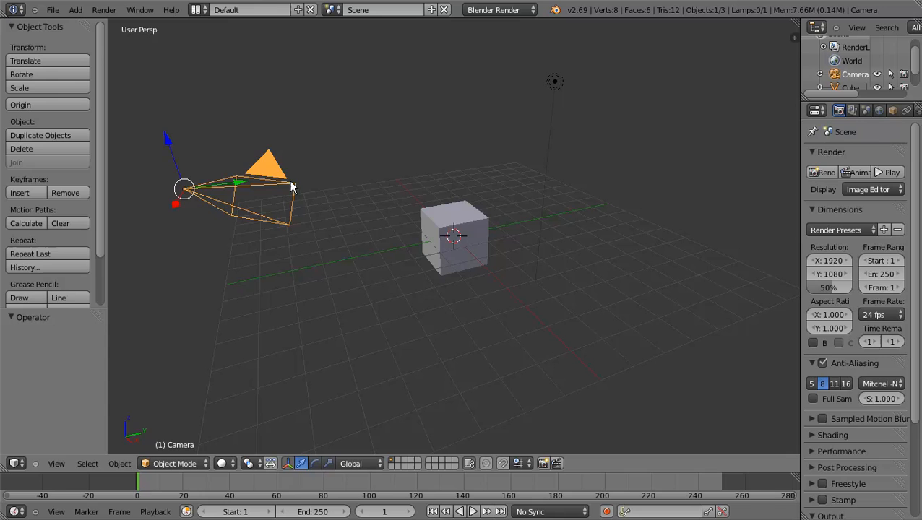
right_click(463, 219)
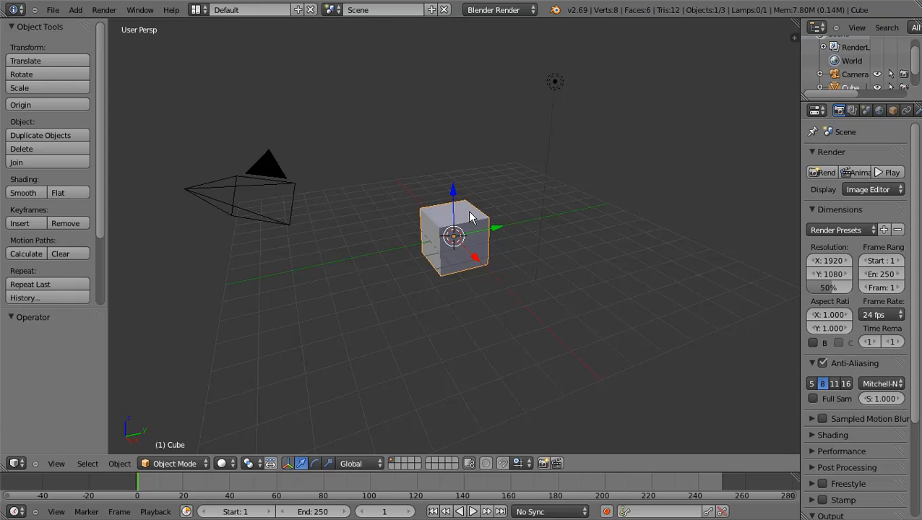
key(g)
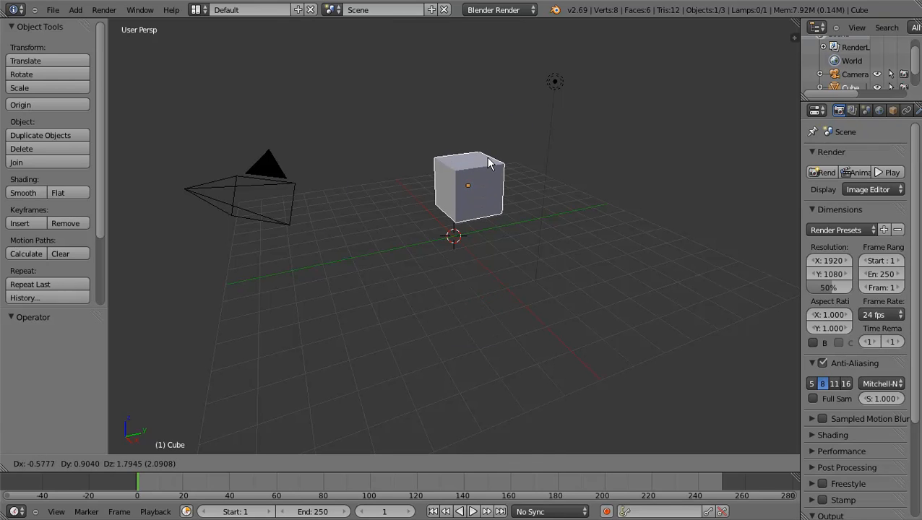
key(Escape)
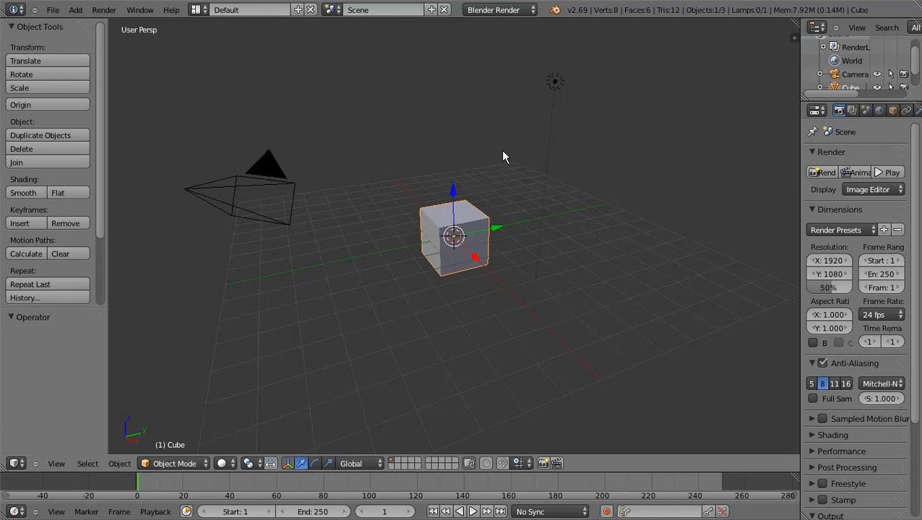
Step: Move the lamp freely by about -1.5 on X, -9.7 on Y and -5.1 on Z
right_click(560, 90)
key(g)
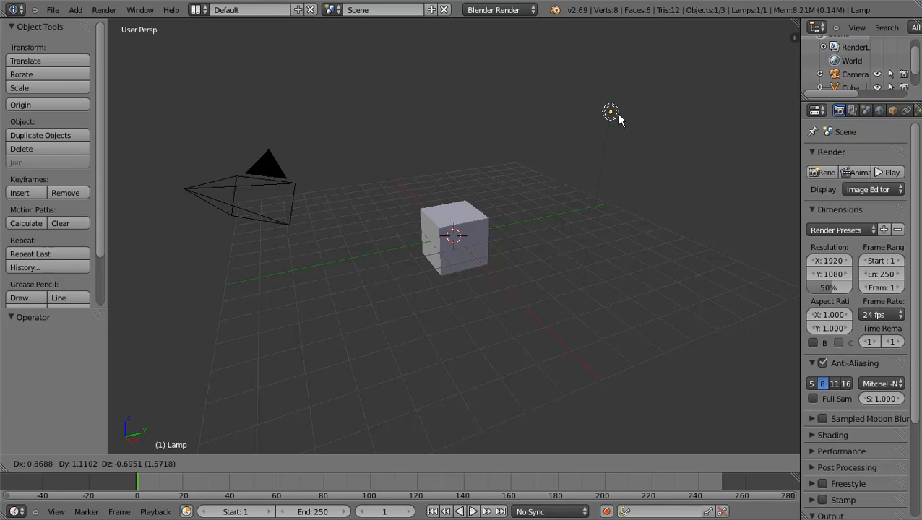
key(Escape)
key(g)
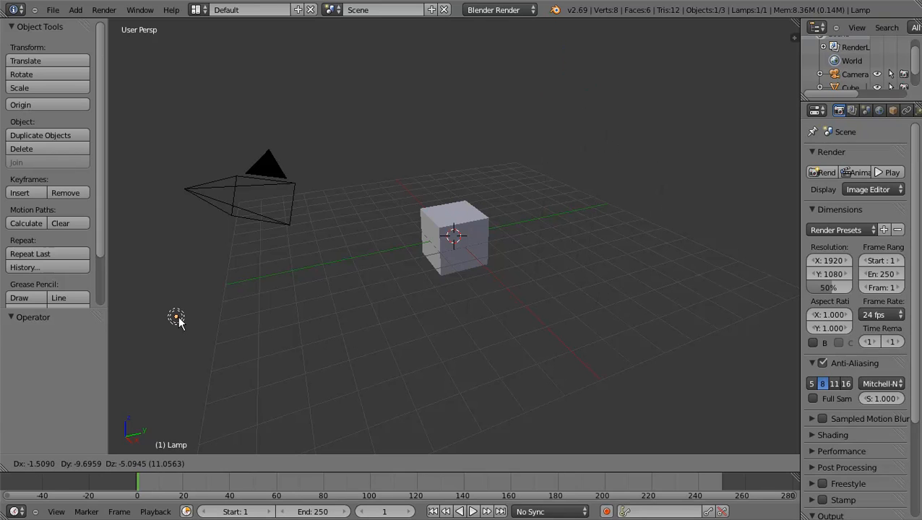
click(178, 320)
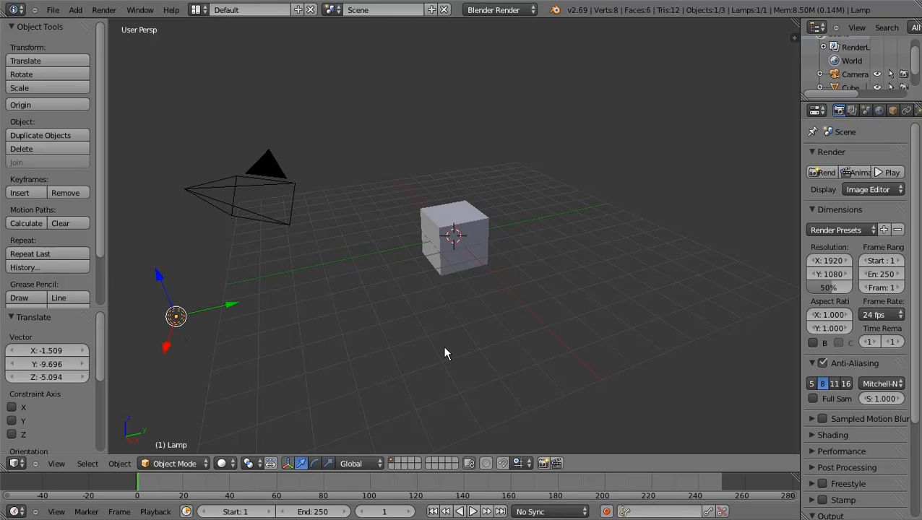
Step: Move the camera freely by about 2.0 on X, 5.8 on Y and 1.1 on Z
right_click(293, 189)
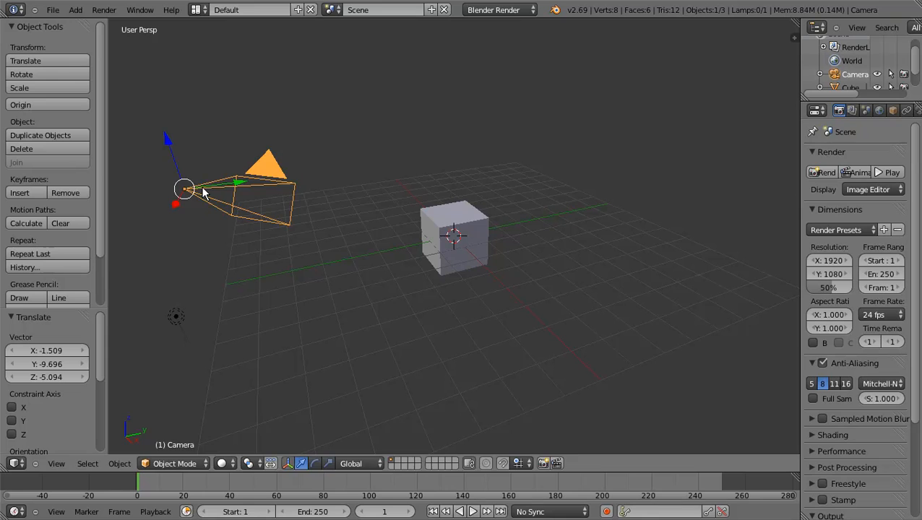
key(g)
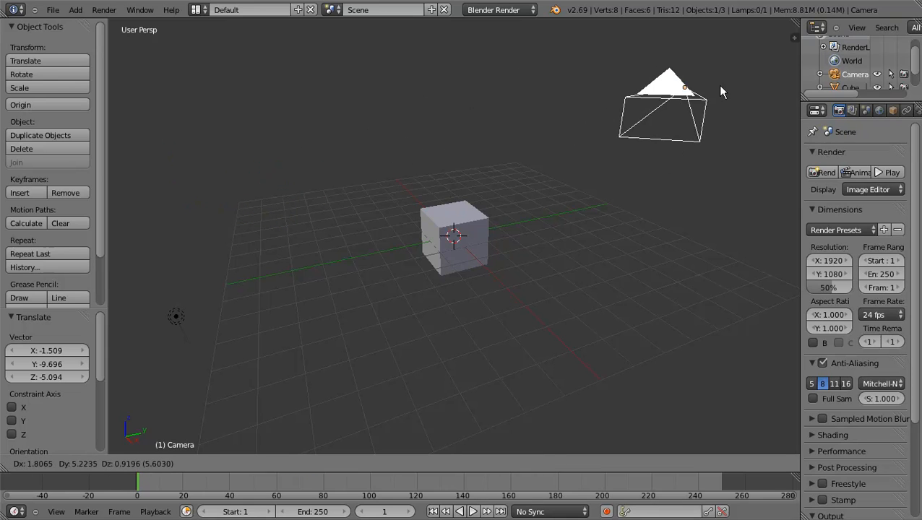
click(773, 71)
Step: Move the cube freely by about -4.7 on X, -5.4 on Y and 4.2 on Z
right_click(449, 247)
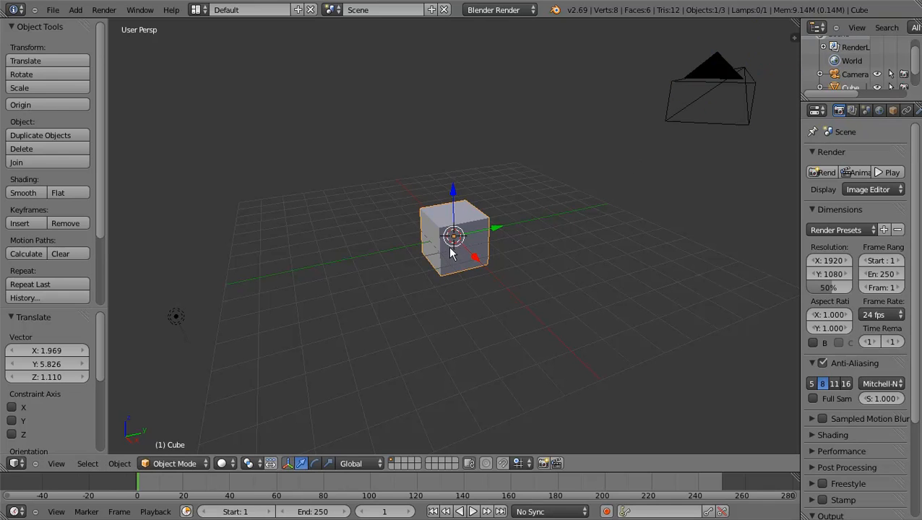
key(g)
click(245, 110)
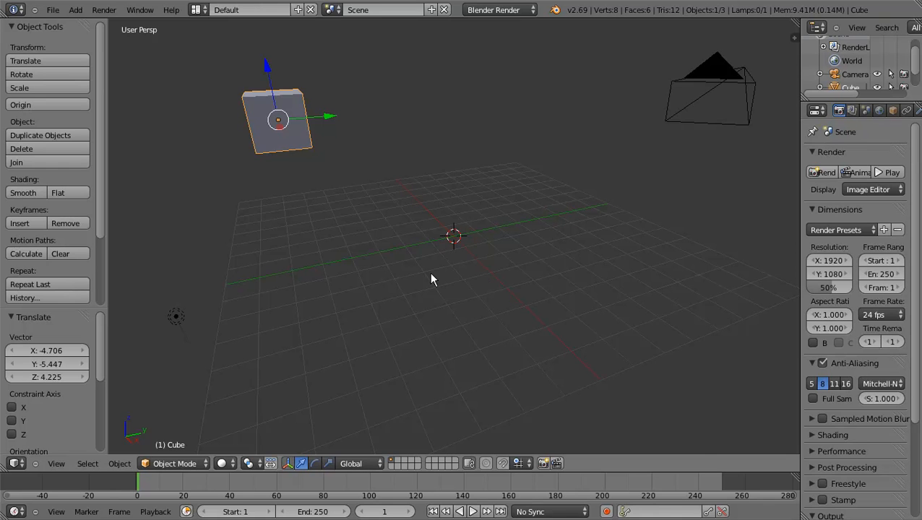
Step: Examine the rearranged scene at close and far zoom levels
scroll(432, 280, down, 6)
scroll(439, 237, up, 6)
scroll(438, 232, down, 6)
scroll(436, 218, up, 6)
scroll(436, 219, down, 6)
scroll(434, 204, up, 1)
scroll(433, 203, up, 4)
scroll(430, 191, down, 4)
scroll(426, 195, up, 1)
scroll(427, 203, down, 1)
scroll(431, 206, up, 5)
scroll(430, 202, down, 5)
scroll(430, 188, up, 4)
scroll(430, 179, down, 5)
scroll(432, 180, up, 3)
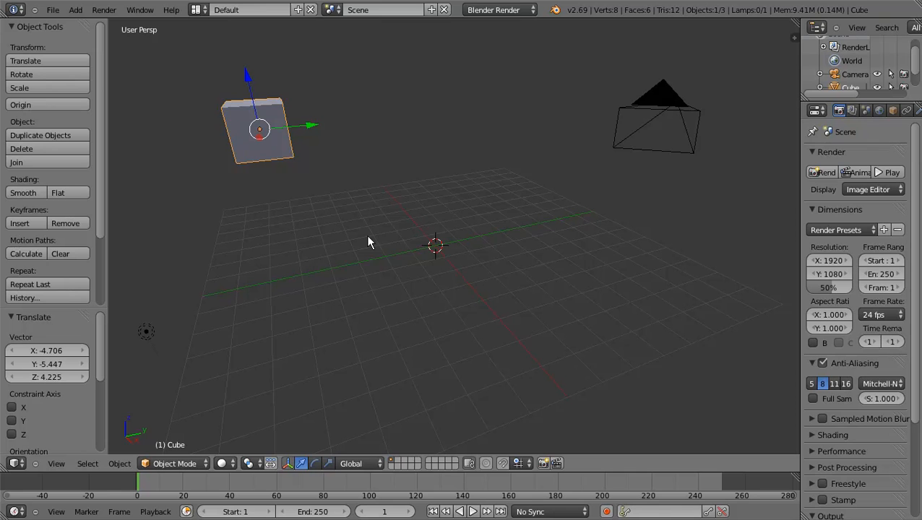
Step: Examine the positions of the cube, lamp and camera relative to the grid from several angles
middle_drag(345, 233, 427, 258)
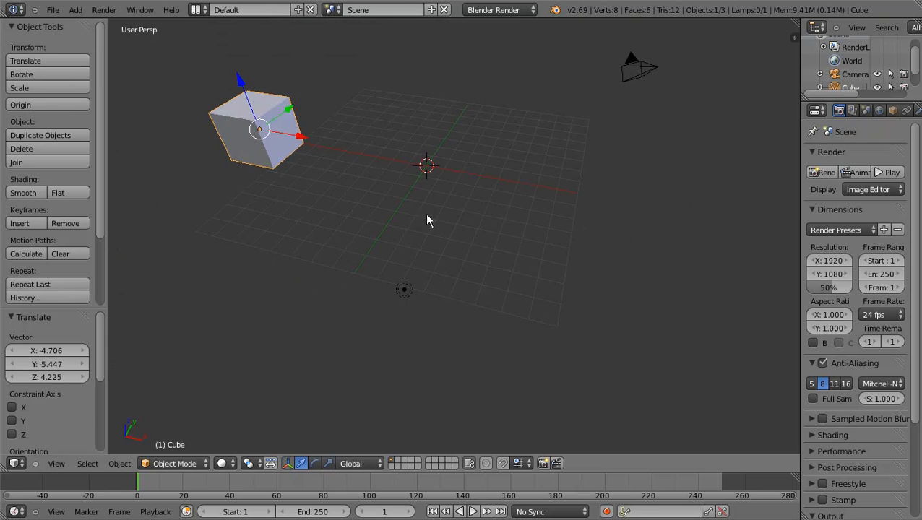
scroll(415, 169, up, 5)
scroll(414, 171, down, 8)
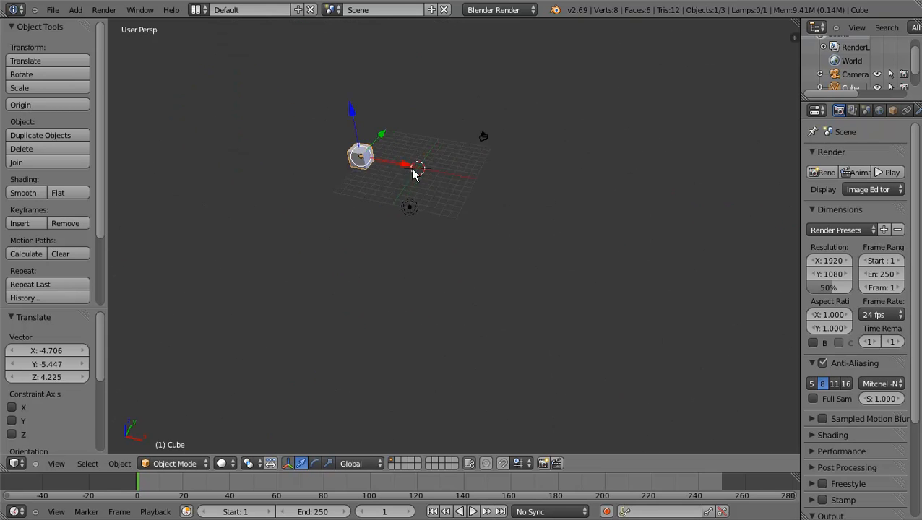
scroll(405, 214, up, 6)
scroll(413, 269, down, 8)
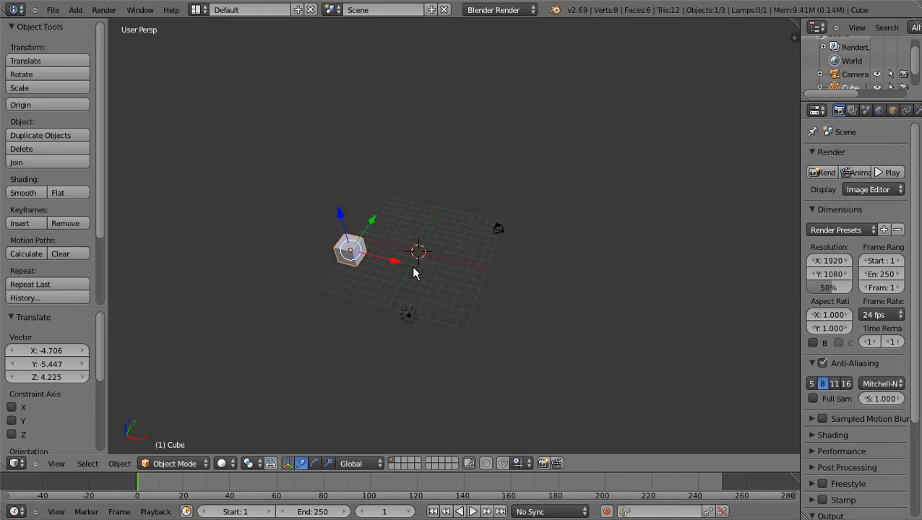
mouse_move(383, 271)
middle_down()
mouse_move(245, 267)
mouse_move(275, 307)
mouse_move(608, 294)
mouse_move(383, 298)
mouse_move(389, 309)
mouse_move(597, 297)
mouse_move(241, 291)
mouse_move(446, 290)
mouse_move(336, 283)
mouse_move(374, 286)
middle_up()
scroll(360, 264, up, 3)
scroll(359, 264, down, 4)
scroll(359, 260, up, 4)
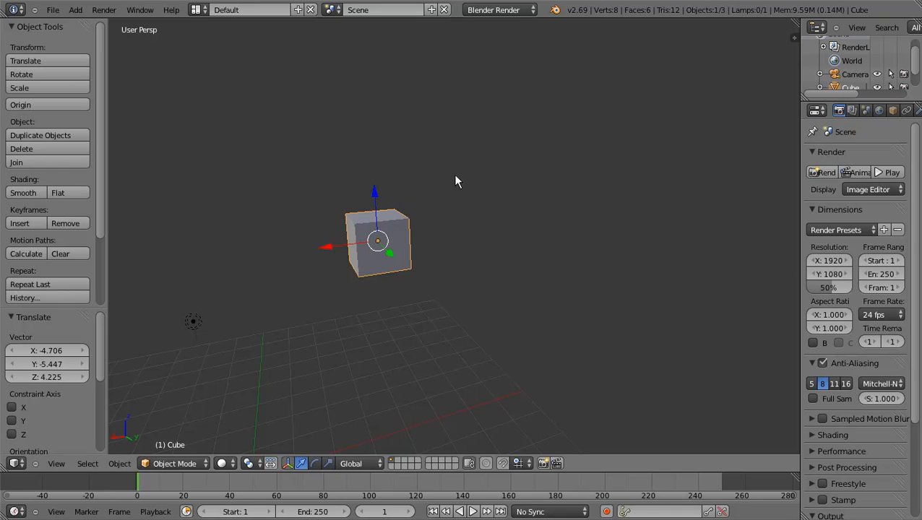
Step: Move the cube freely by about 1.7 on X, -1.8 on Y and 3.5 on Z
key(g)
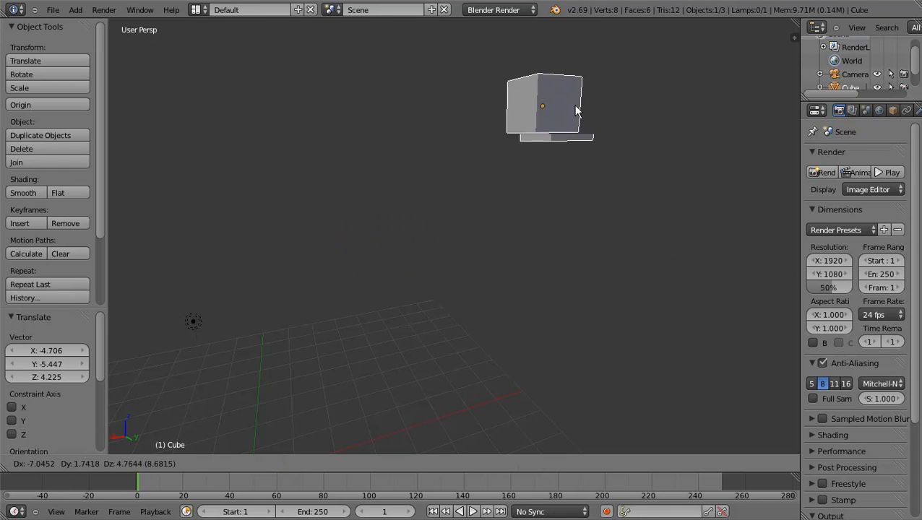
click(333, 139)
middle_drag(334, 140, 445, 236)
mouse_move(515, 179)
middle_down()
mouse_move(496, 172)
mouse_move(502, 162)
mouse_move(507, 173)
middle_up()
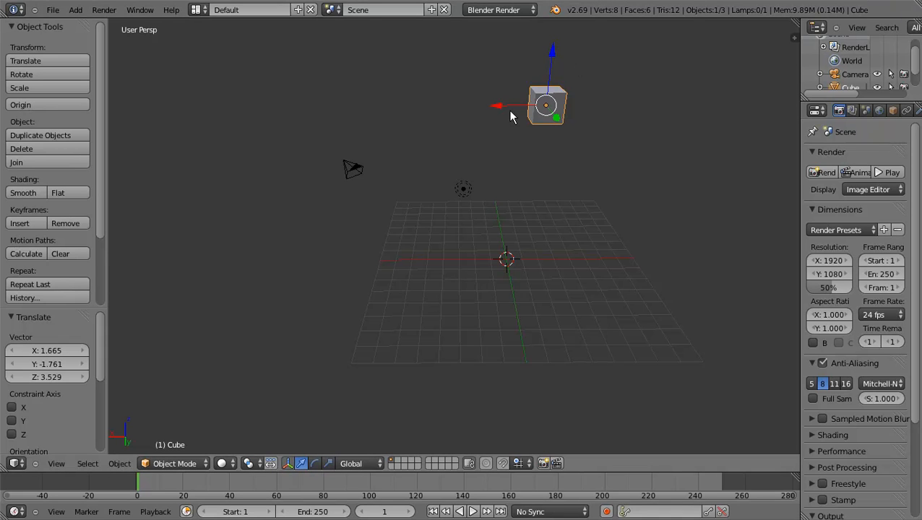
Step: Switch the cube's transform manipulator to rotate, to scale and back to translate
click(316, 466)
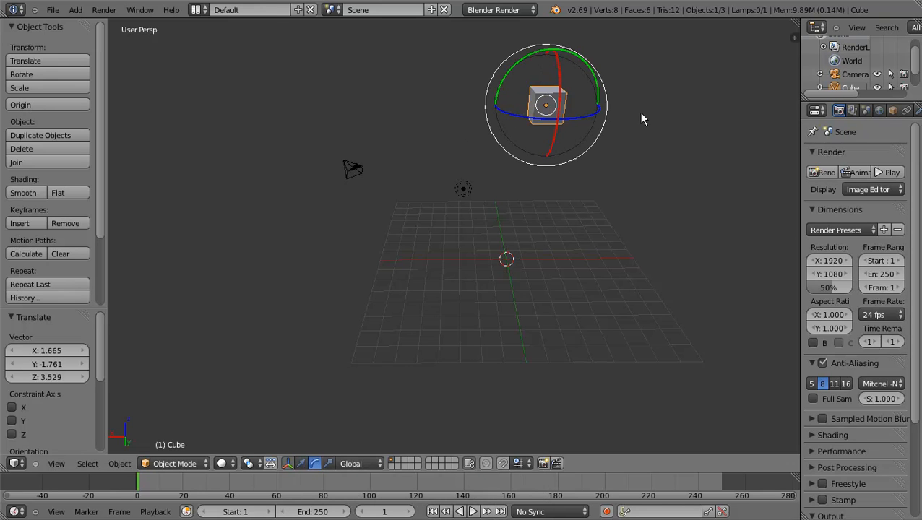
click(329, 465)
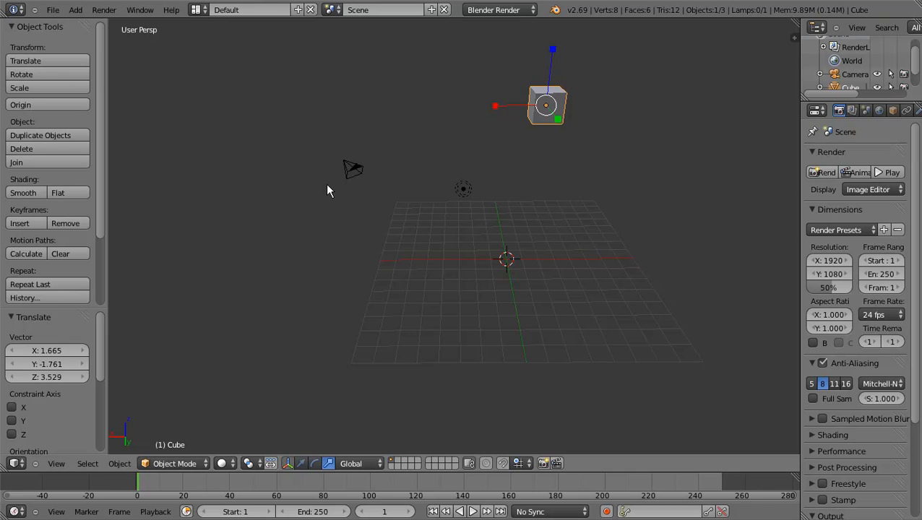
click(301, 465)
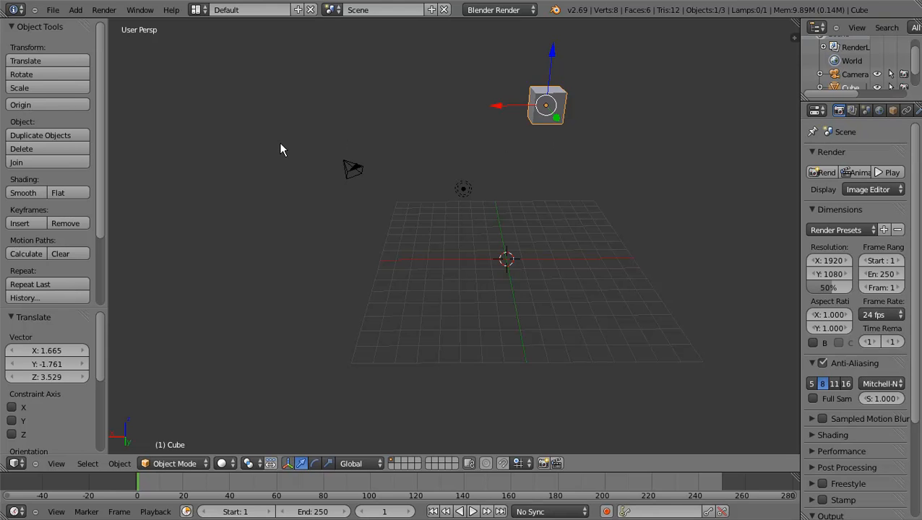
Step: Move the cube with the translate manipulator along Z, along Y and about -5.45 along X
middle_drag(120, 446, 186, 432)
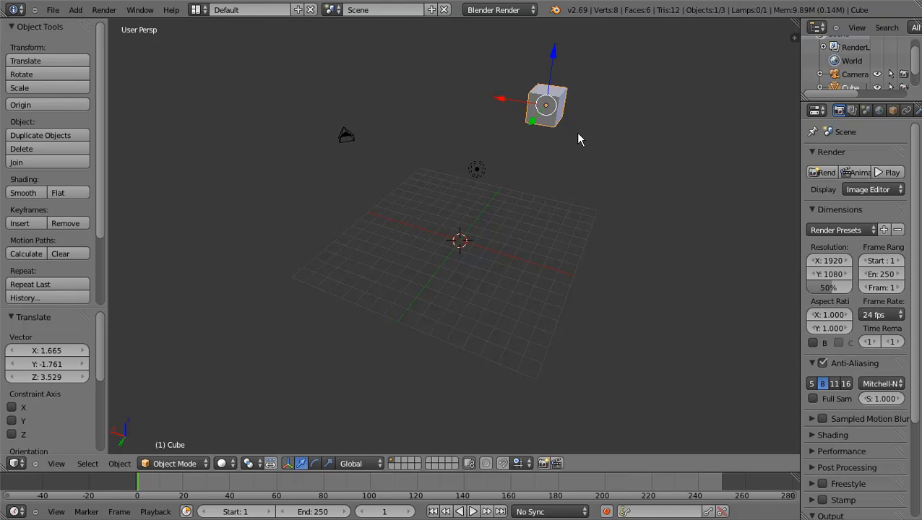
middle_drag(242, 398, 160, 414)
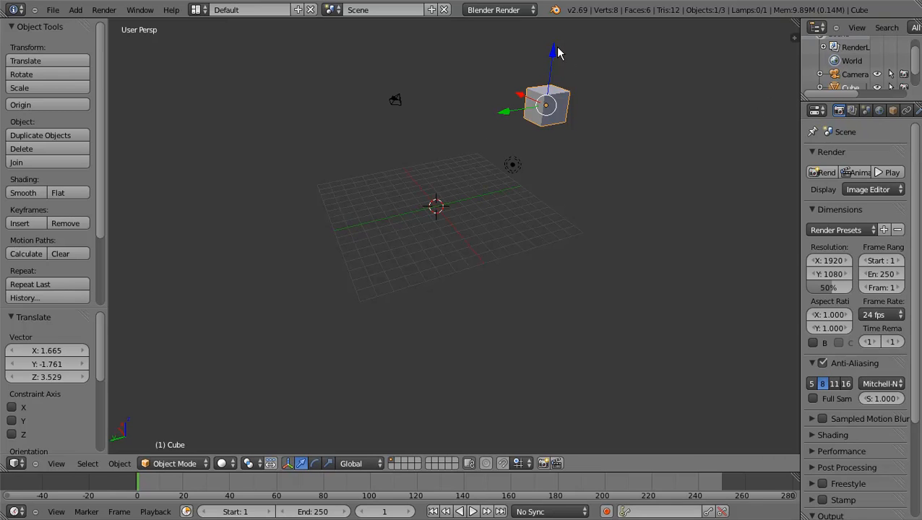
drag(554, 52, 436, 99)
drag(546, 129, 224, 263)
middle_drag(223, 263, 167, 220)
drag(179, 199, 344, 335)
middle_drag(343, 336, 323, 259)
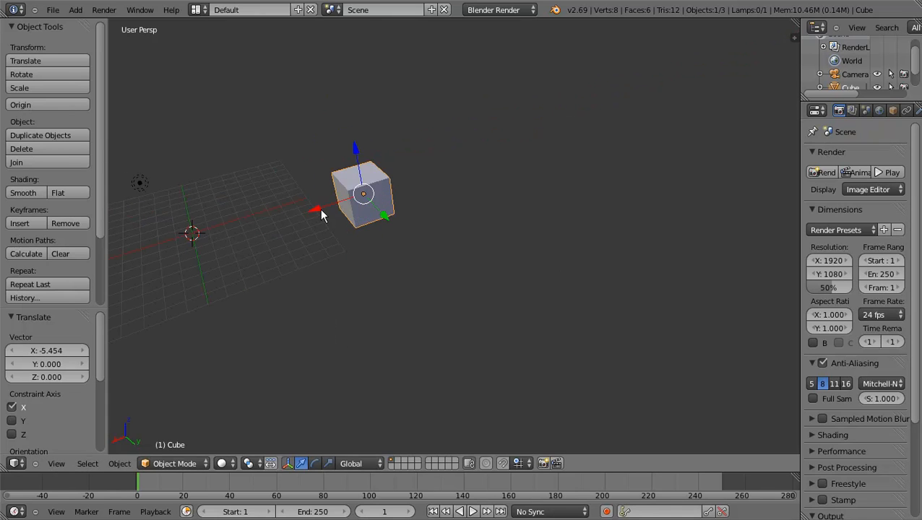
Step: Move the cube about -2.5 along the Y axis with the translate manipulator
drag(318, 212, 335, 242)
right_click(335, 242)
drag(360, 156, 356, 231)
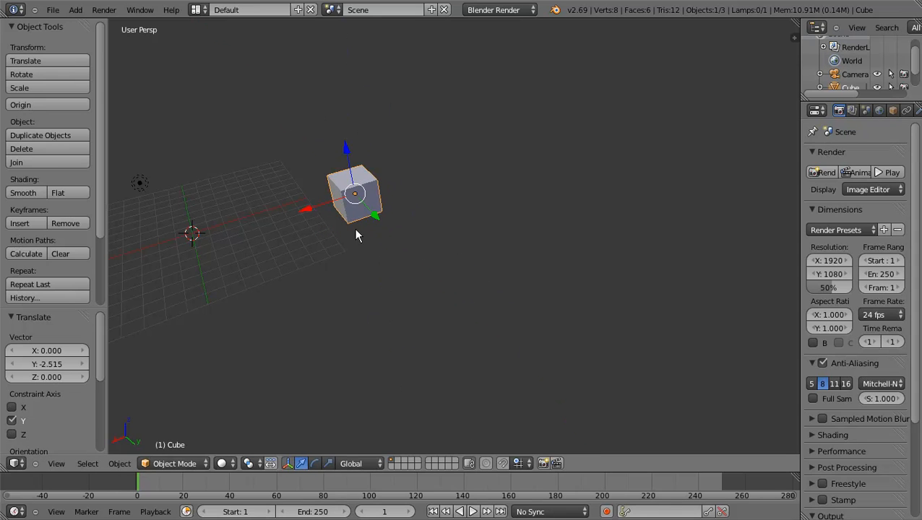
Step: Rotate the cube with the rotate manipulator about -2900° around Y, -1864° around Z and 2592° around X
click(314, 464)
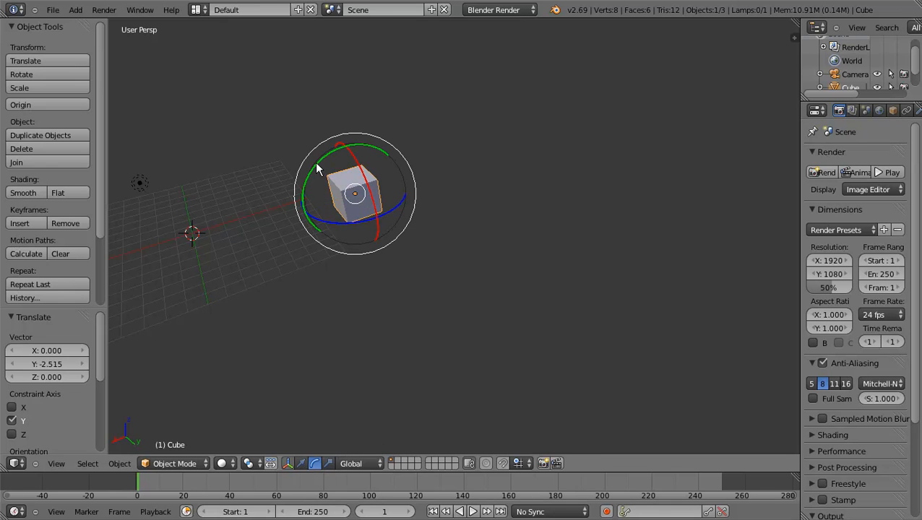
mouse_move(318, 170)
mouse_down()
mouse_move(397, 138)
mouse_move(441, 247)
mouse_move(314, 187)
mouse_move(455, 191)
mouse_move(268, 175)
mouse_move(434, 323)
mouse_move(504, 119)
mouse_move(457, 76)
mouse_move(333, 90)
mouse_move(437, 50)
mouse_move(332, 174)
mouse_move(330, 162)
mouse_up()
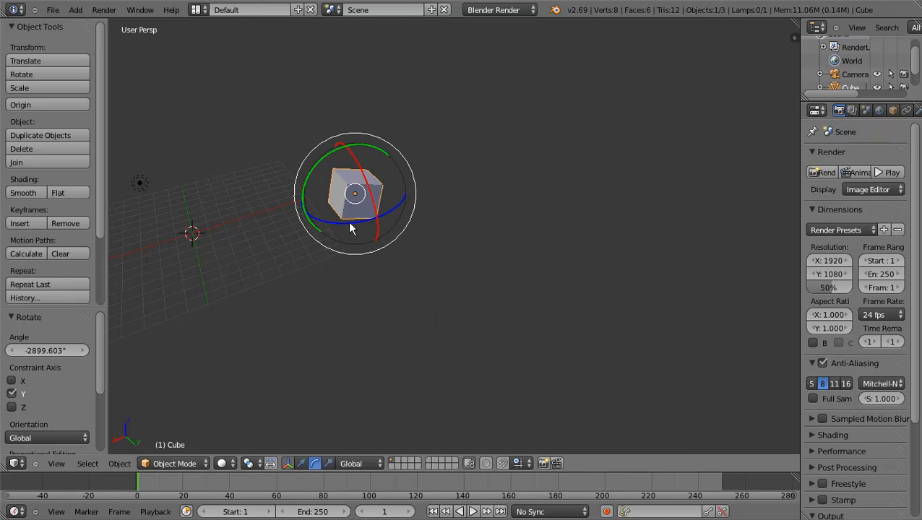
drag(349, 229, 298, 216)
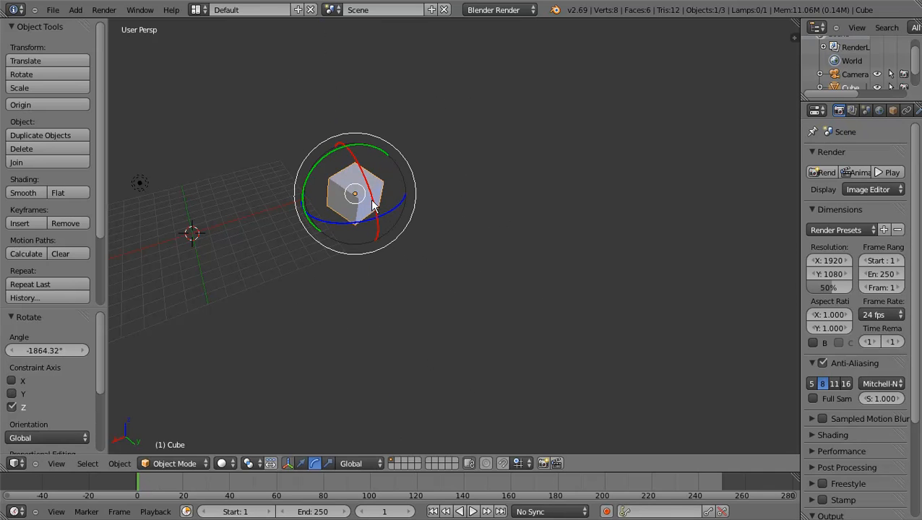
drag(374, 205, 344, 159)
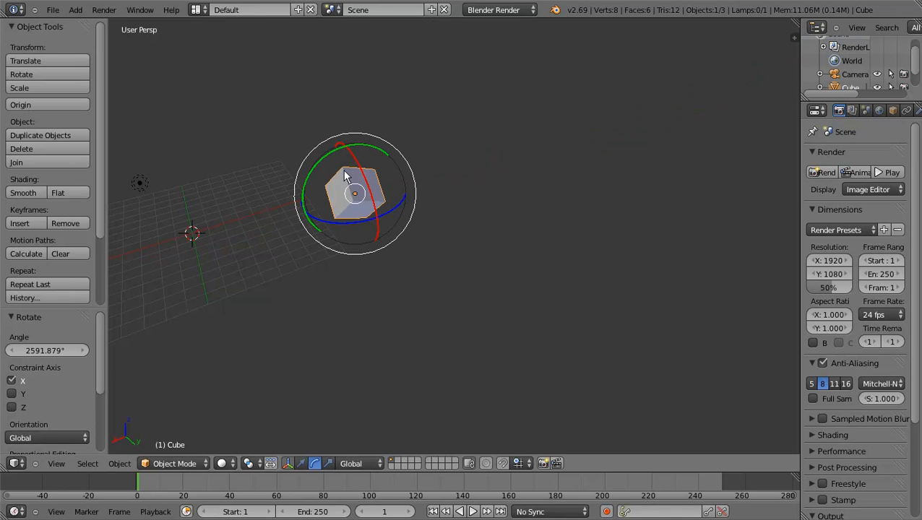
Step: Scale the cube with the scale manipulator by about 3.65 along X, along Z, and by about 2.73 along Y
click(328, 463)
drag(307, 212, 309, 175)
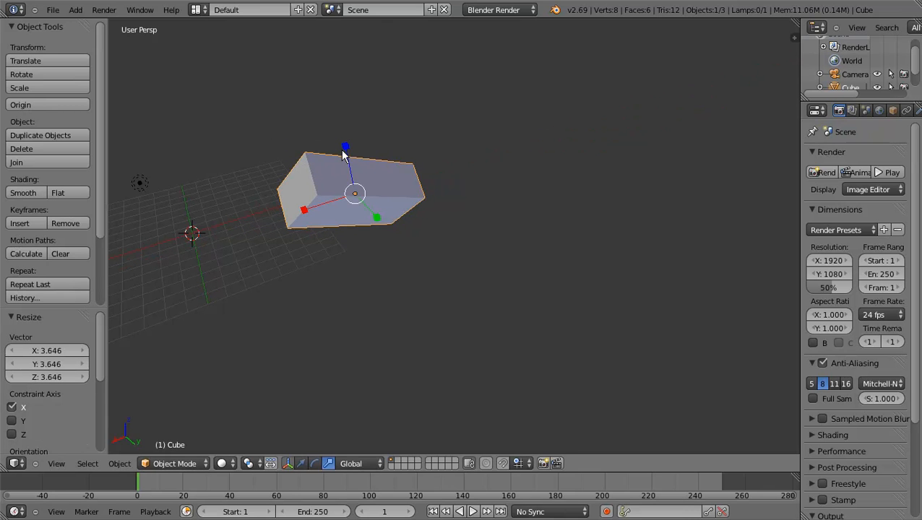
drag(345, 148, 396, 263)
click(355, 193)
Step: Switch back to the translate manipulator and move the enlarged cube about -4.3 along the X axis
scroll(354, 260, down, 3)
middle_drag(381, 294, 394, 342)
scroll(364, 246, down, 2)
click(301, 464)
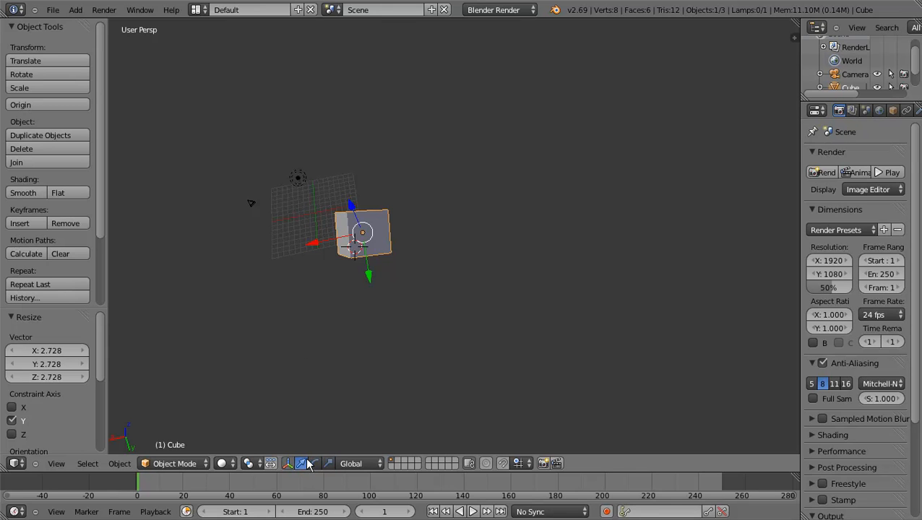
scroll(311, 221, up, 3)
middle_drag(310, 221, 385, 269)
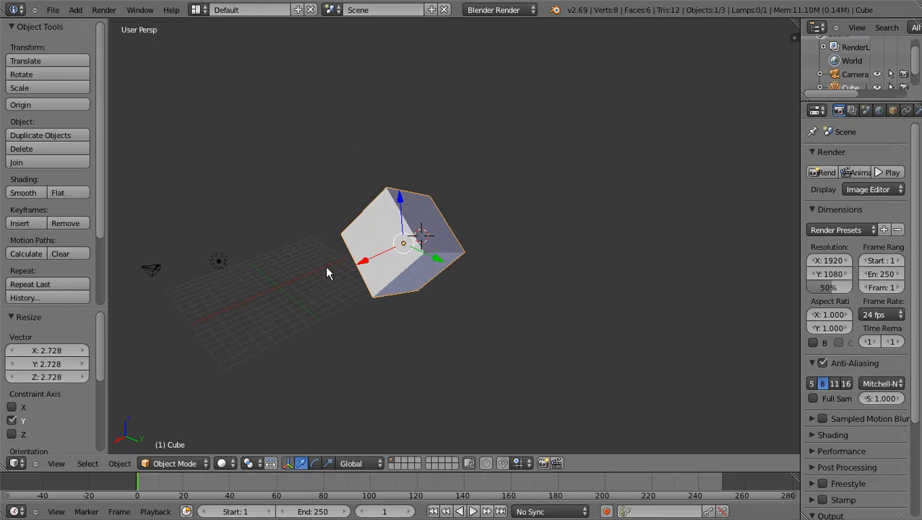
drag(363, 261, 394, 247)
Step: Rotate the cube about -543° around Y with the rotate manipulator and scale it by about 3.28 along X
click(315, 465)
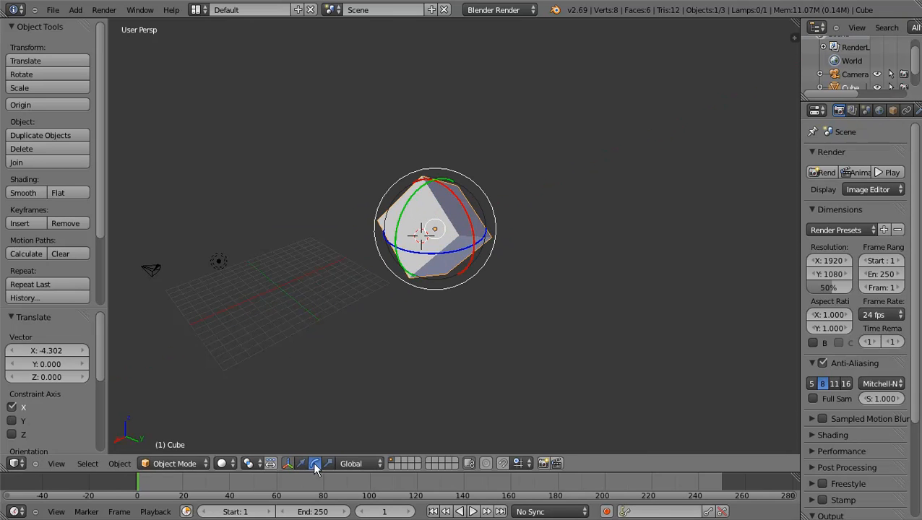
drag(422, 186, 372, 356)
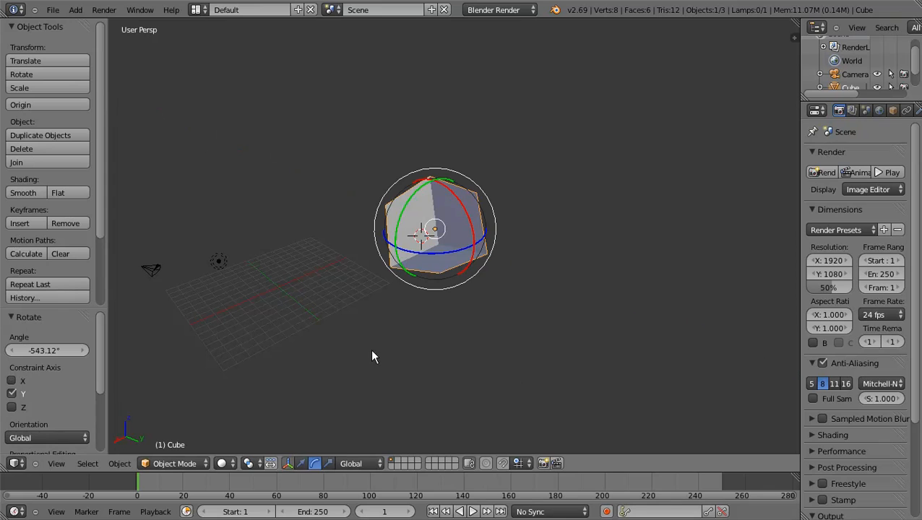
click(329, 463)
key(s)
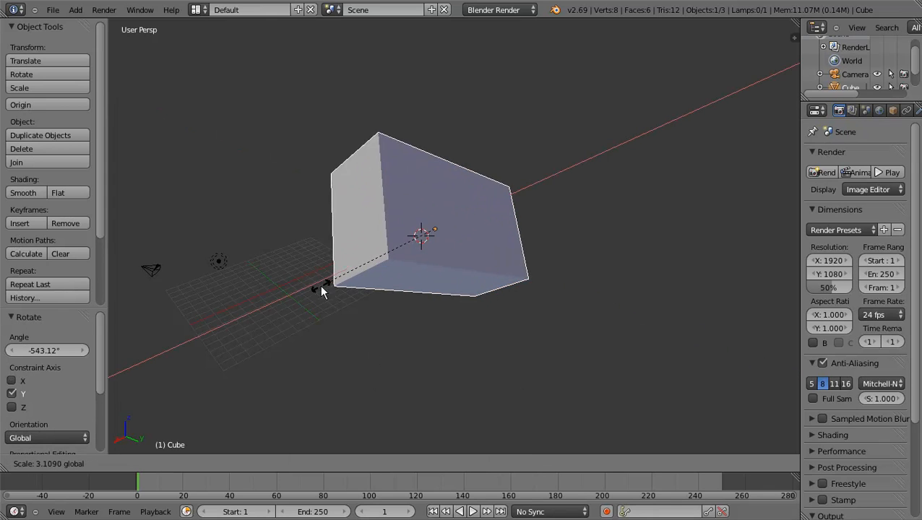
click(301, 272)
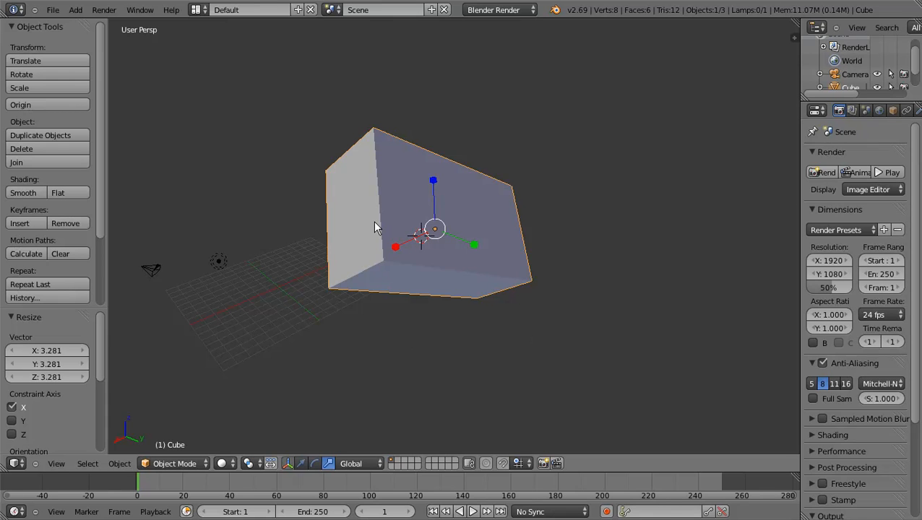
Step: Practise selecting the lamp, the camera and the cube one after another in the 3D view
right_click(218, 261)
right_click(151, 269)
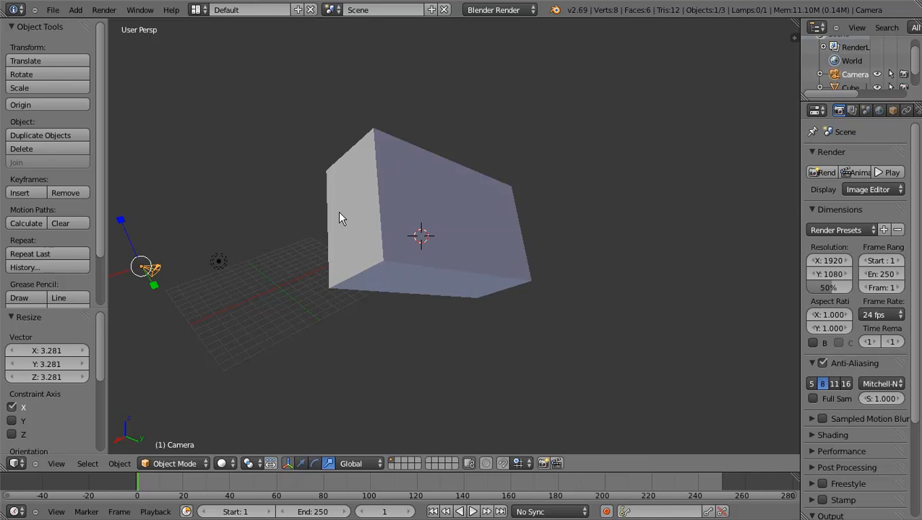
right_click(369, 206)
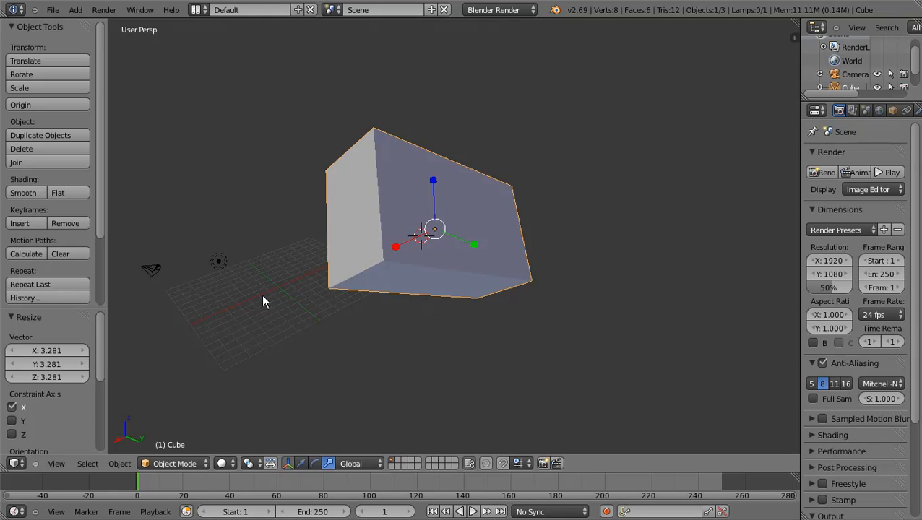
right_click(217, 260)
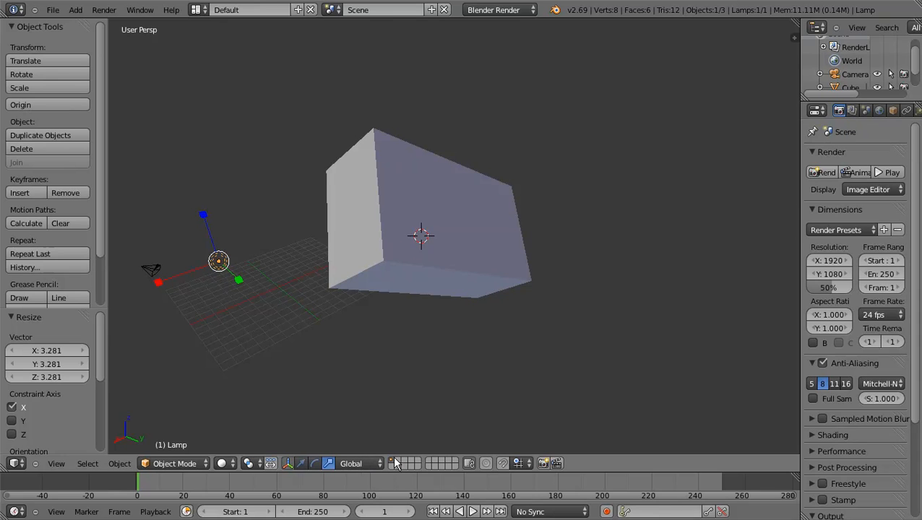
right_click(153, 279)
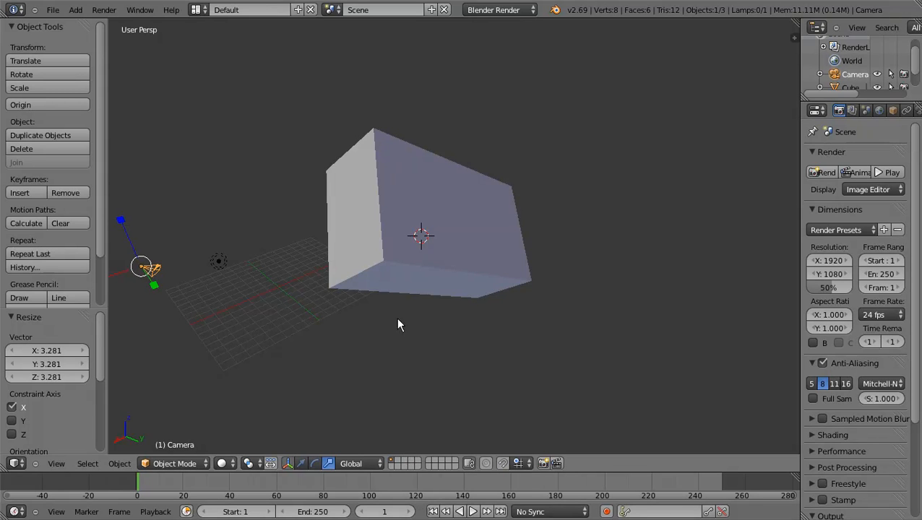
Step: Select the cube and assign it to the first layer with Move to Layer
right_click(457, 237)
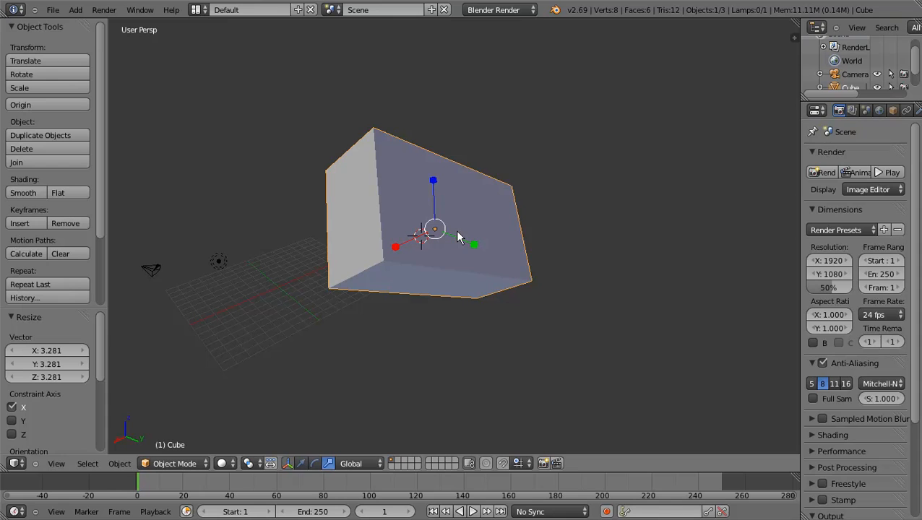
key(m)
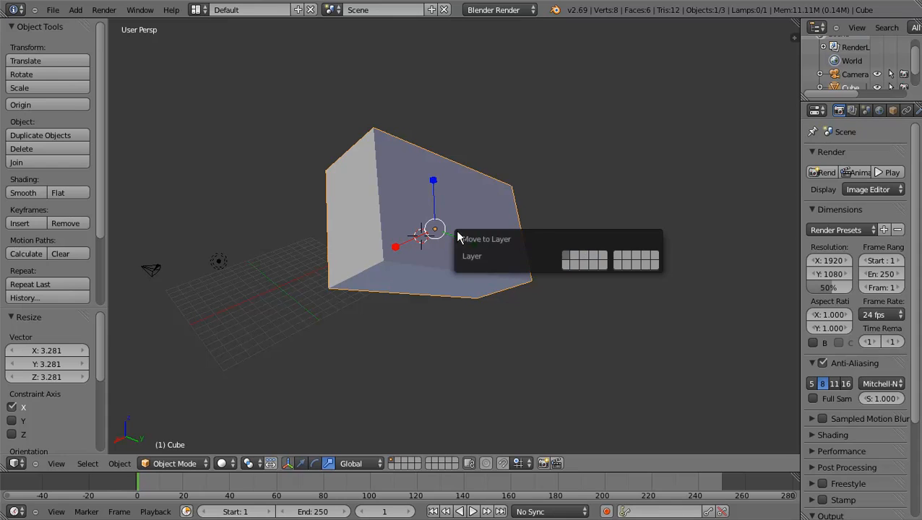
click(566, 258)
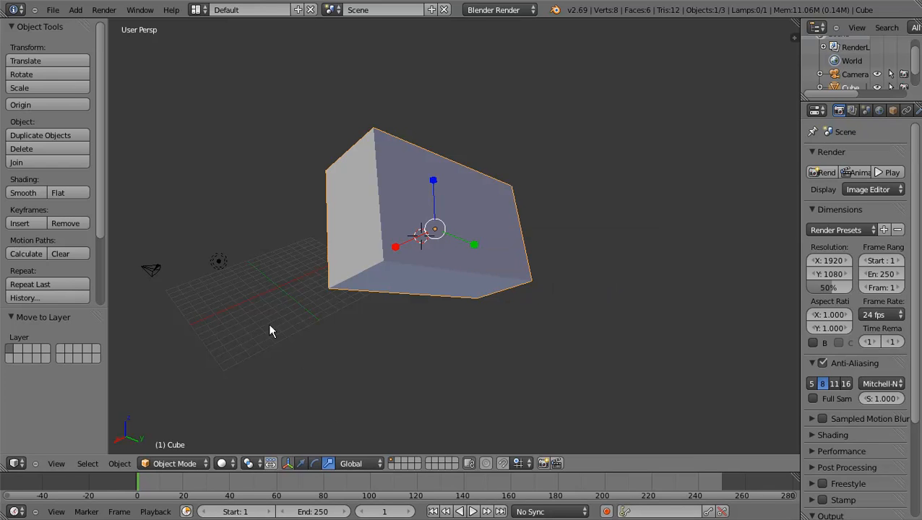
Step: Move the lamp to the second layer, view that layer and return to displaying the first layer
right_click(219, 264)
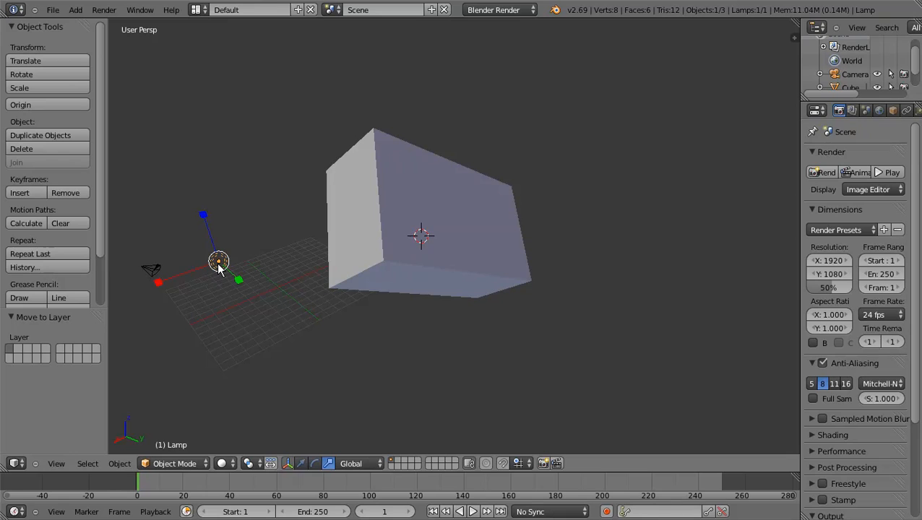
key(m)
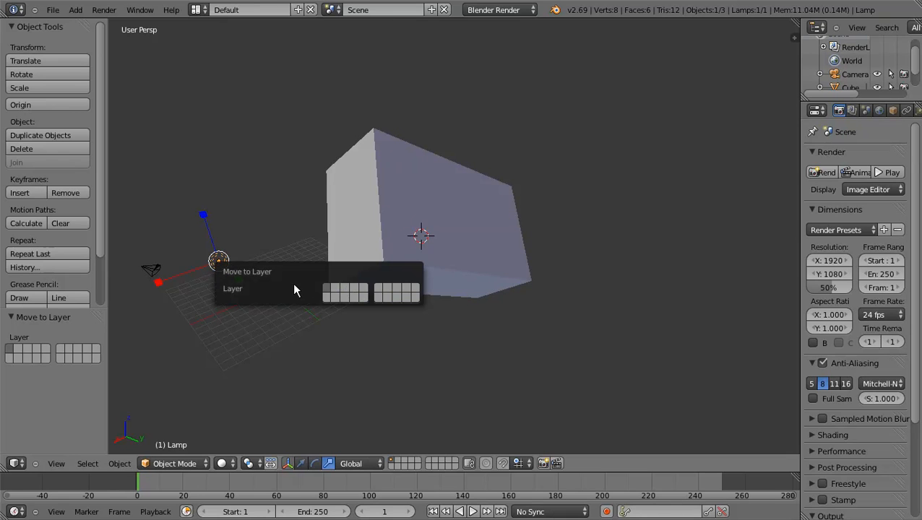
click(333, 286)
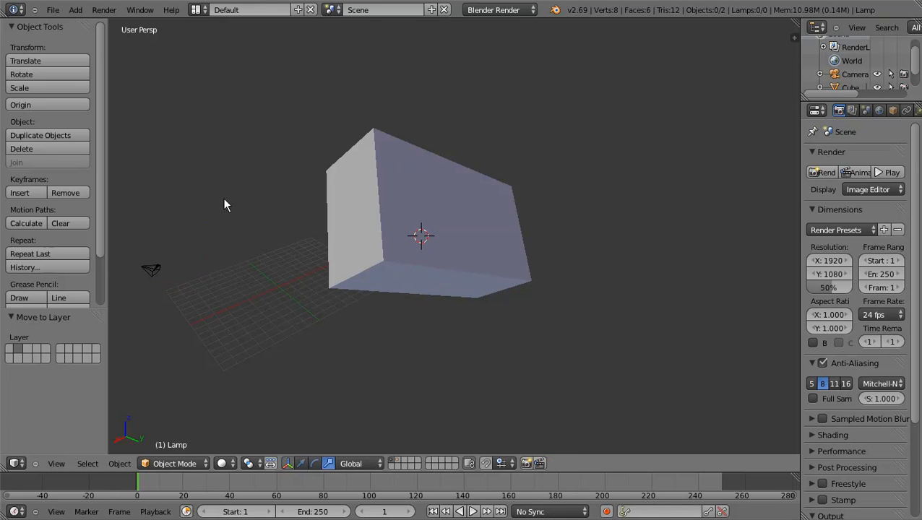
click(396, 463)
click(393, 461)
Step: Move the camera to the third layer and display only that layer
right_click(147, 267)
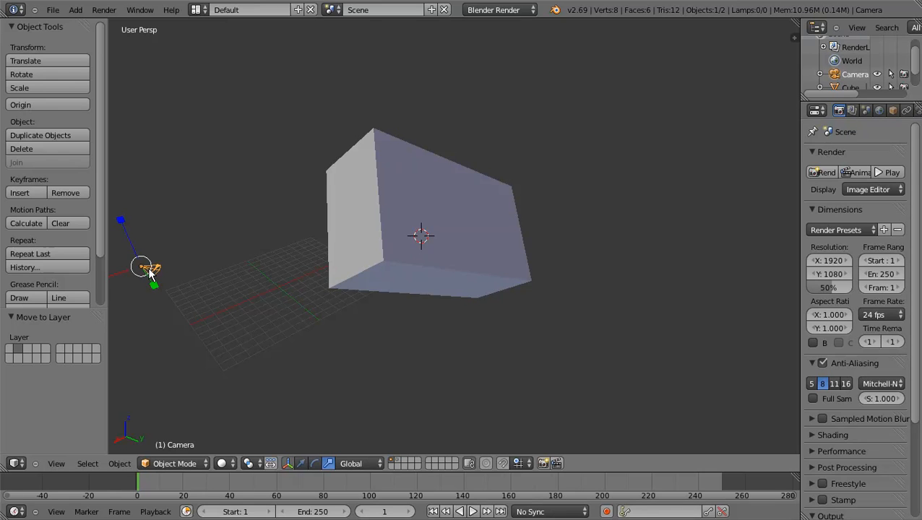
key(m)
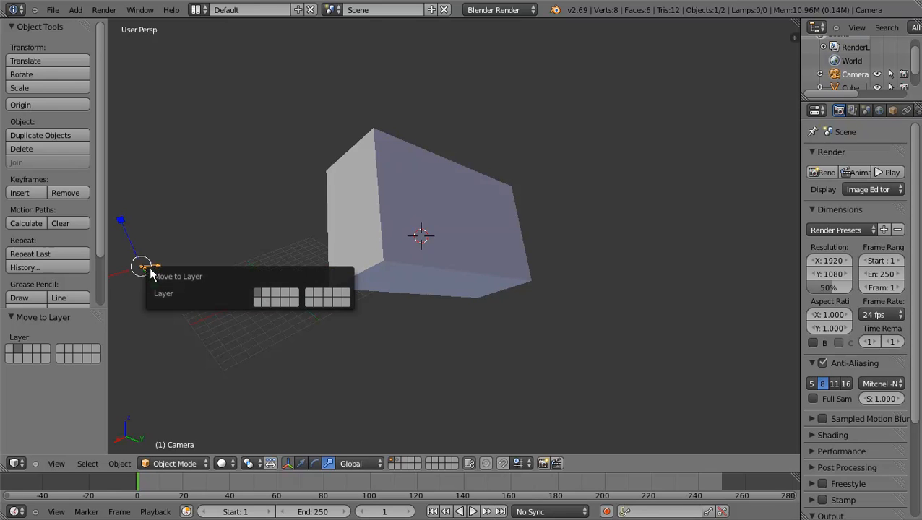
click(278, 291)
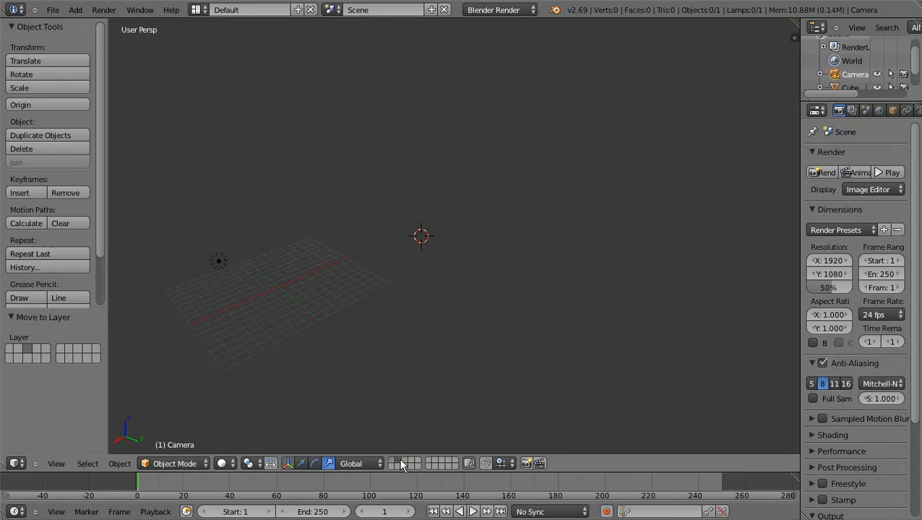
click(405, 464)
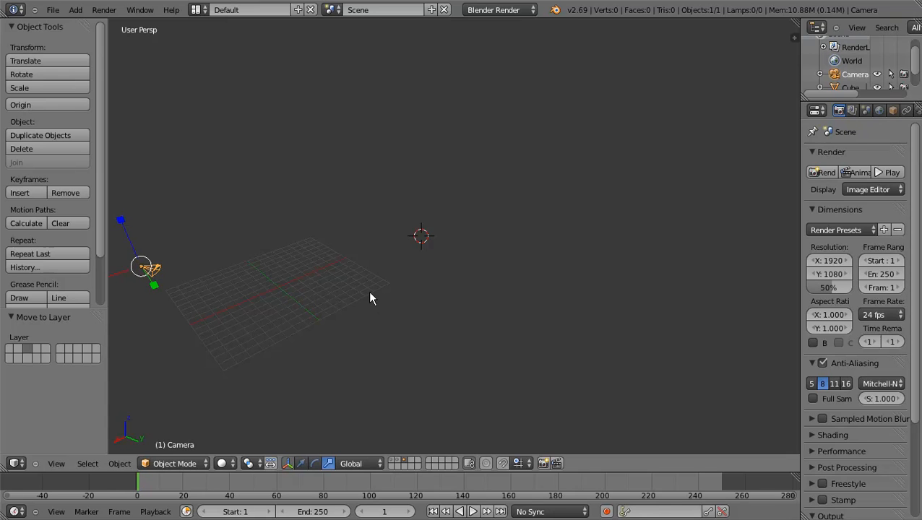
Step: Display the first, second and third layers together so that the cube, lamp and camera all show
shift+click(391, 463)
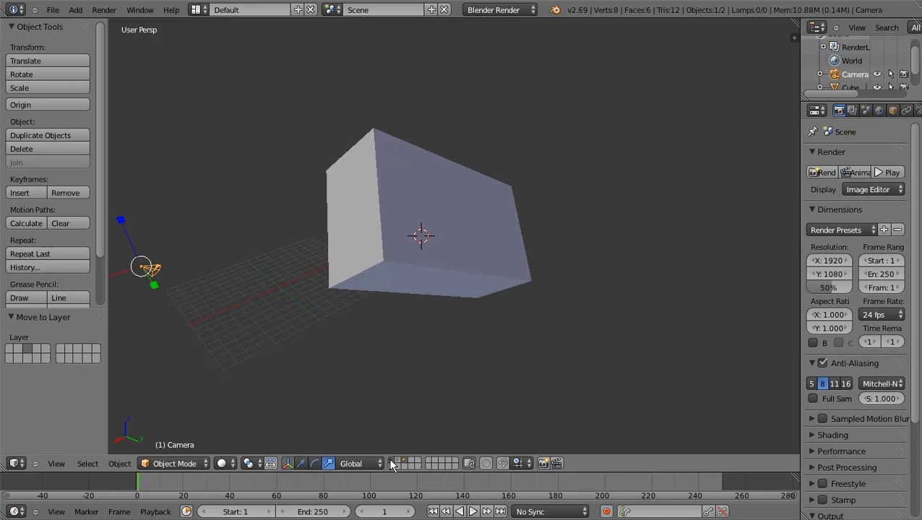
shift+click(404, 463)
click(391, 463)
shift+click(403, 463)
Step: Split the 3D view into four viewports and widen the left column
middle_drag(678, 120, 551, 187)
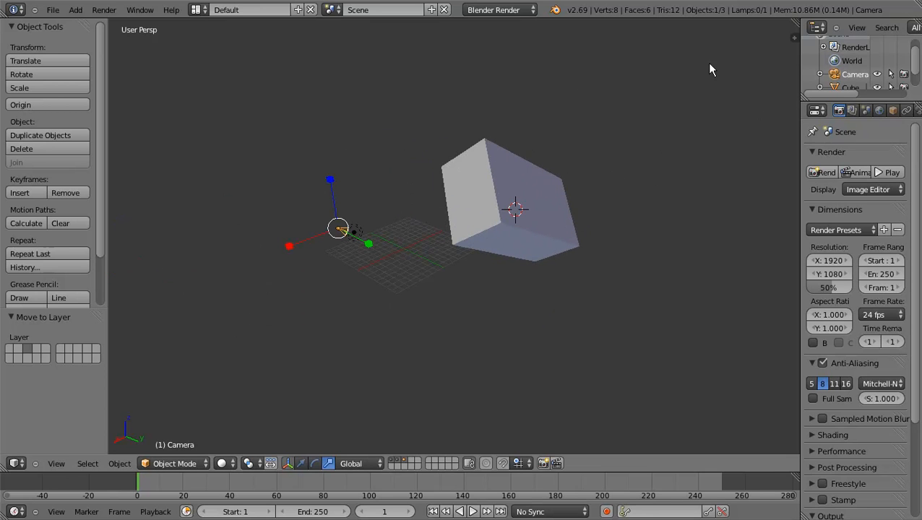
drag(795, 22, 312, 32)
drag(316, 470, 340, 271)
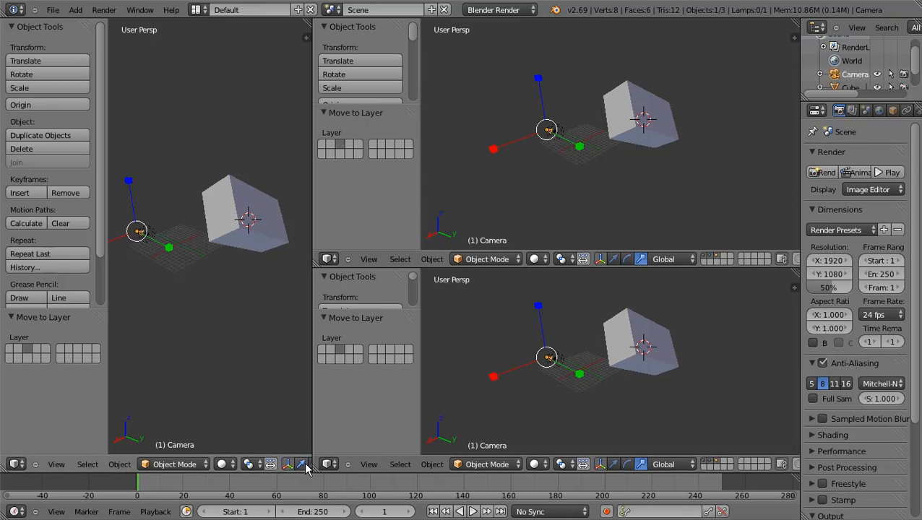
drag(2, 468, 67, 263)
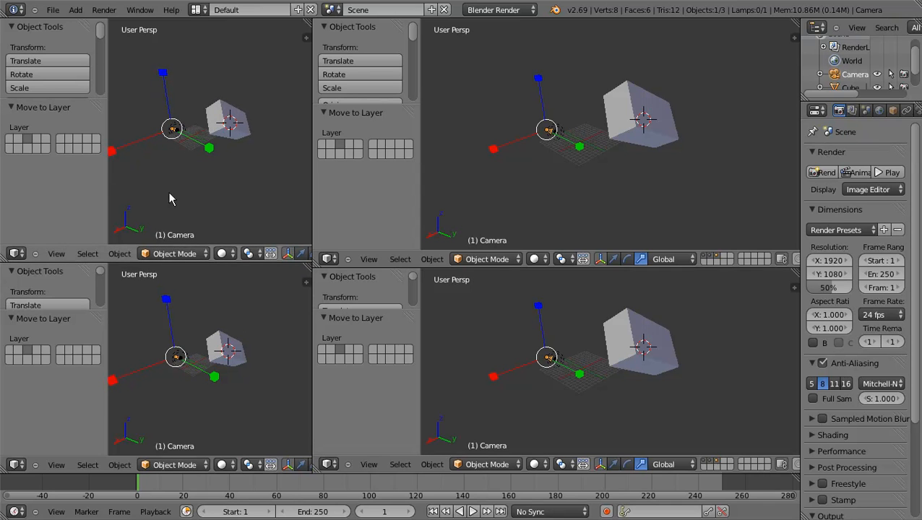
drag(313, 179, 370, 185)
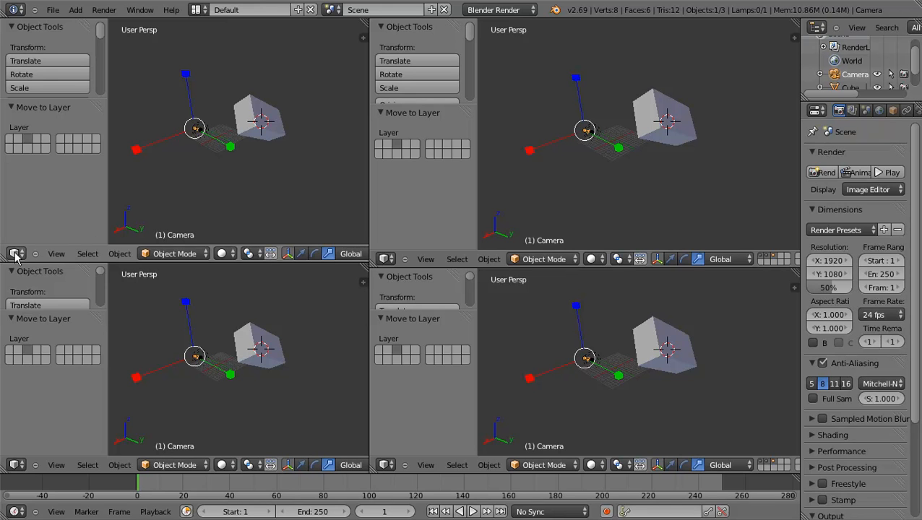
Step: Set the upper-left viewport to Top view and the upper-right viewport to Front view
click(57, 254)
click(58, 257)
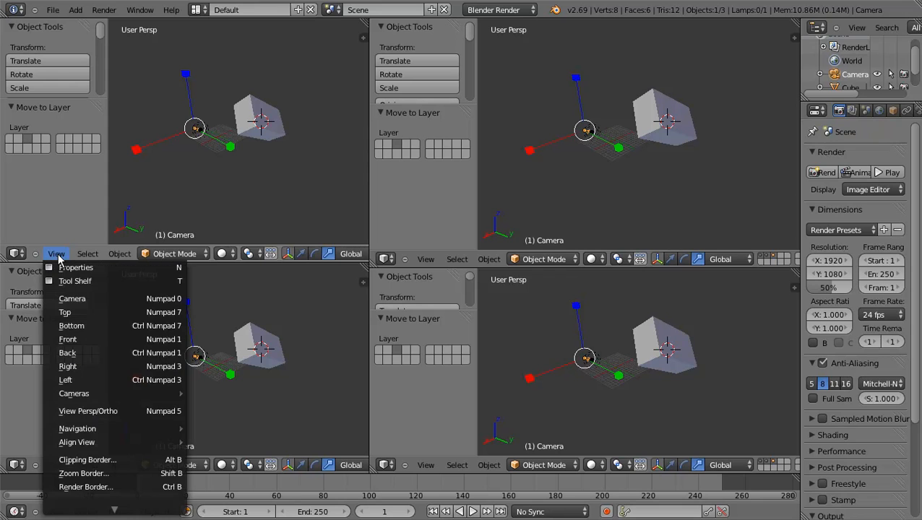
click(73, 312)
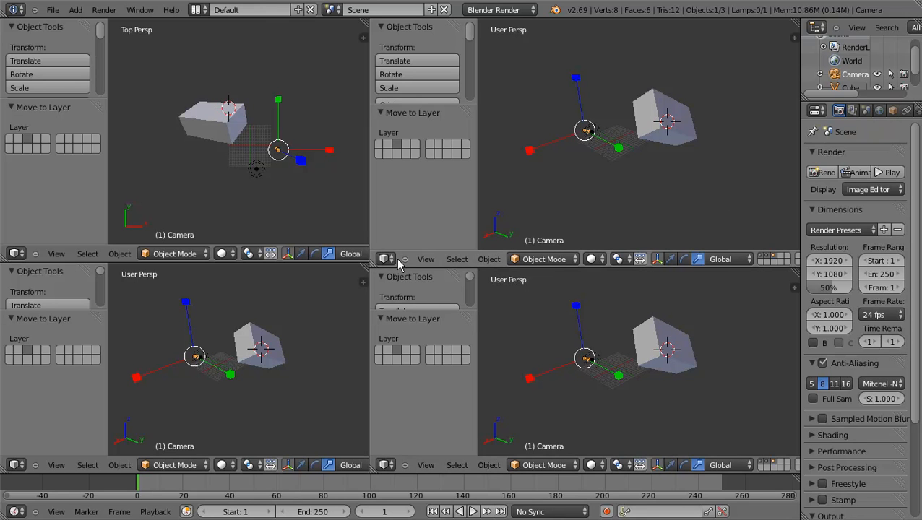
click(425, 260)
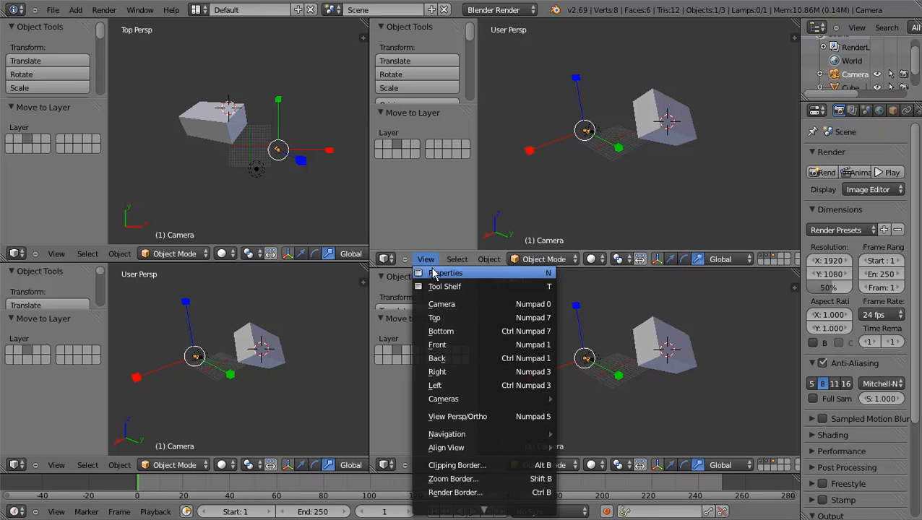
click(439, 348)
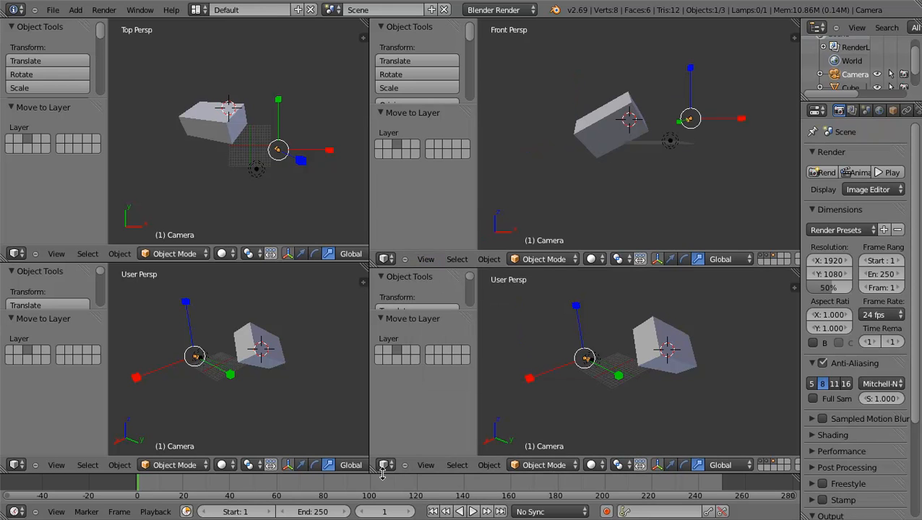
Step: Set the lower-right viewport to Right view and switch the lower-left viewport to orthographic projection
click(426, 465)
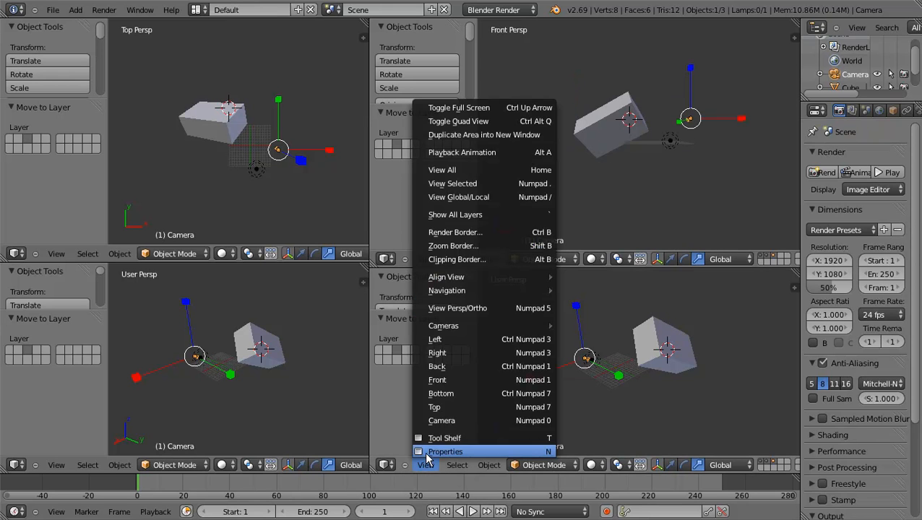
click(453, 353)
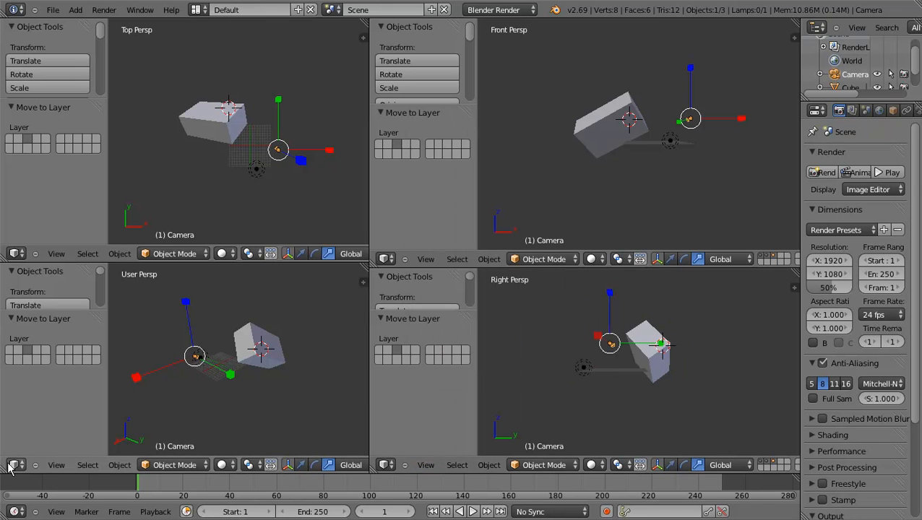
click(57, 466)
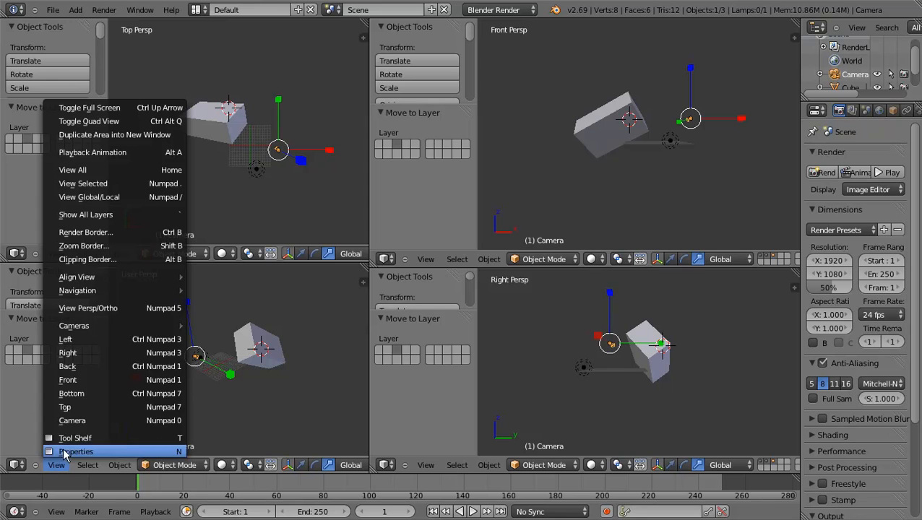
mouse_move(93, 322)
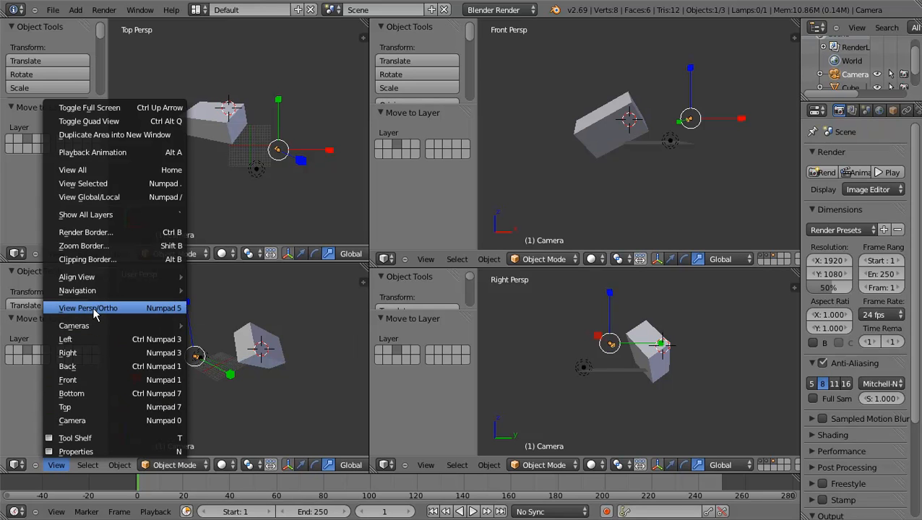
click(93, 307)
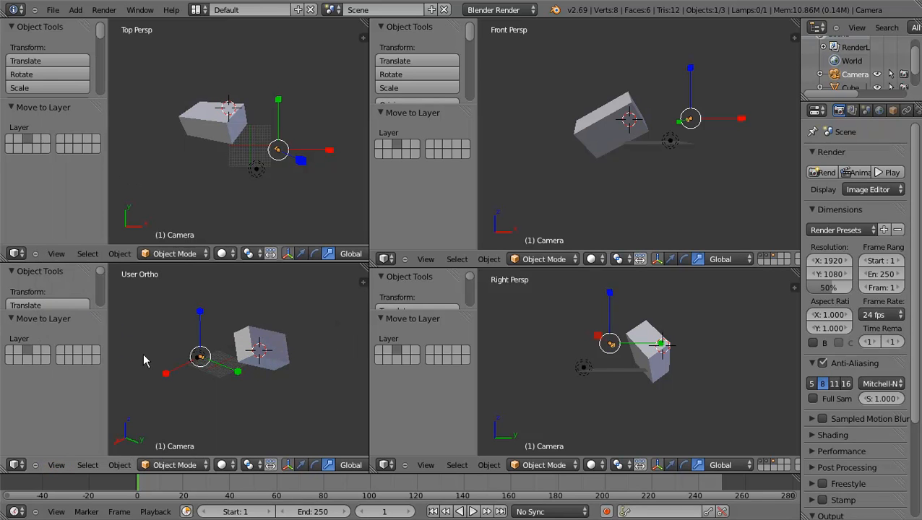
Step: Orbit the orthographic viewport and the upper-left viewport, and restore Top view in the upper-left one
middle_drag(279, 353, 291, 304)
middle_drag(288, 159, 232, 206)
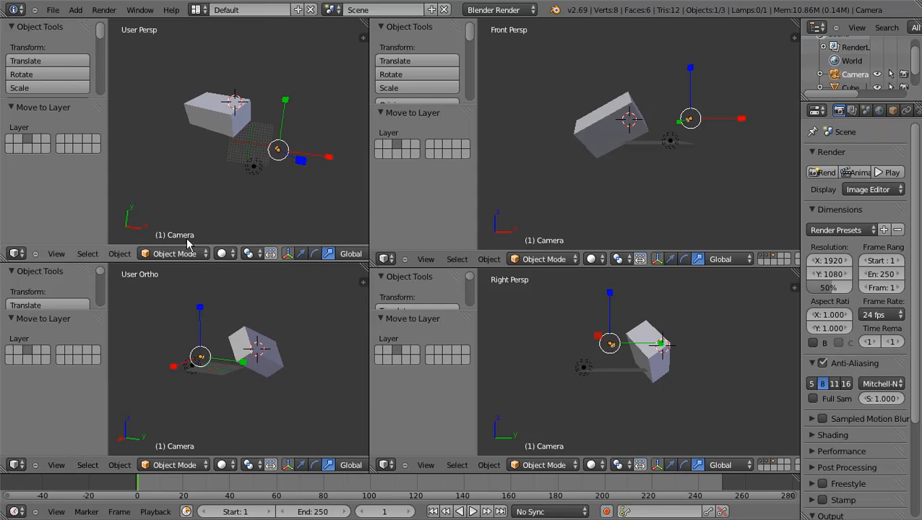
click(56, 254)
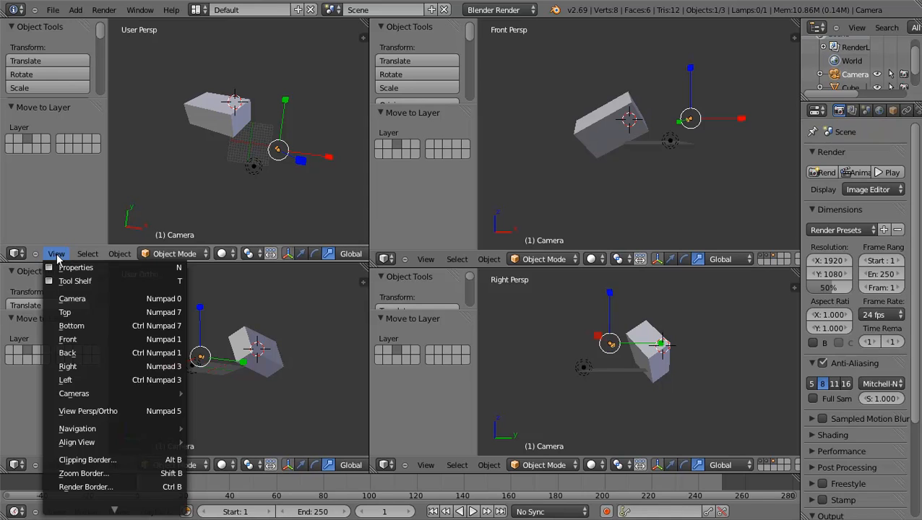
click(90, 312)
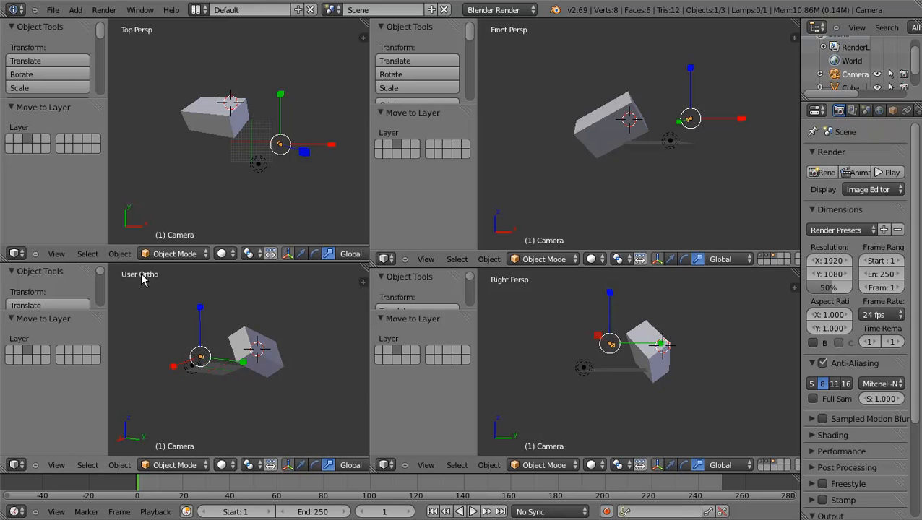
Step: Zoom and orbit the lower-left orthographic viewport to examine the cube, lamp and camera from different angles
scroll(203, 363, up, 4)
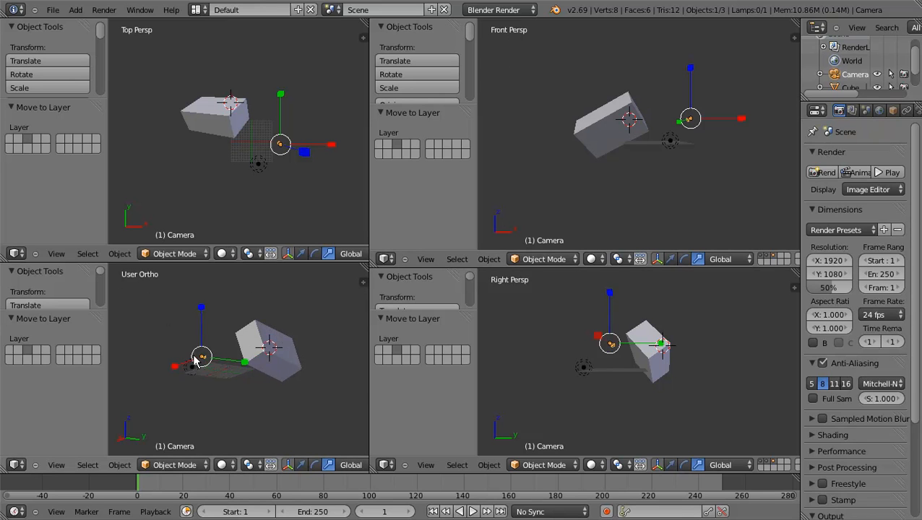
scroll(202, 363, down, 4)
scroll(279, 370, up, 2)
scroll(279, 362, up, 2)
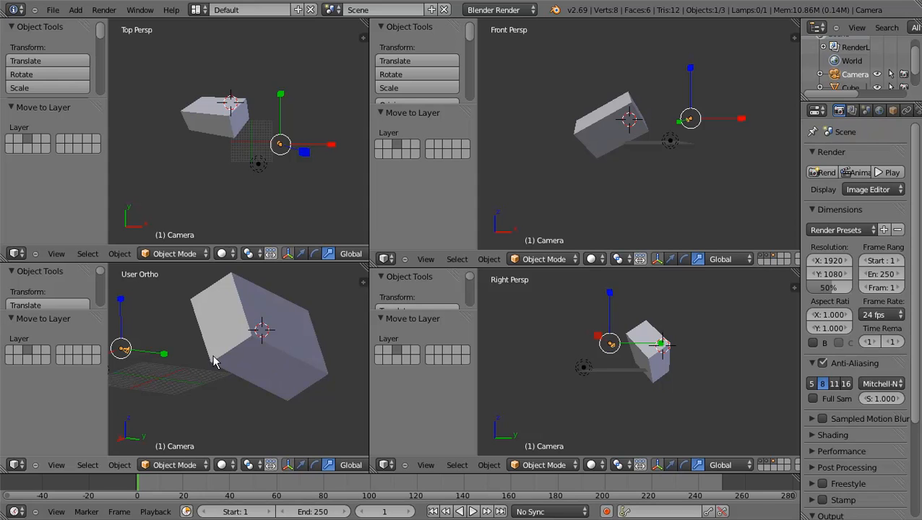
scroll(203, 355, down, 3)
mouse_move(171, 352)
middle_down()
mouse_move(229, 354)
mouse_move(153, 307)
mouse_move(188, 297)
mouse_move(140, 394)
mouse_move(186, 343)
middle_up()
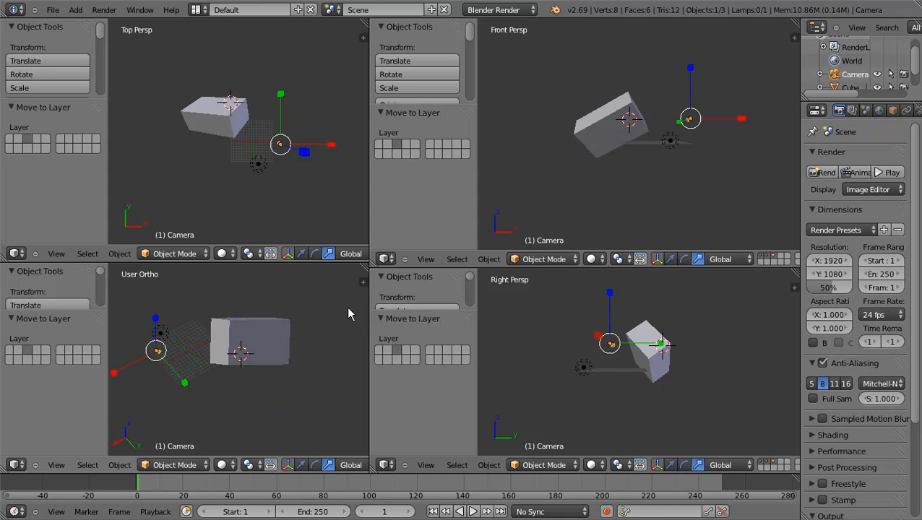
scroll(347, 309, down, 3)
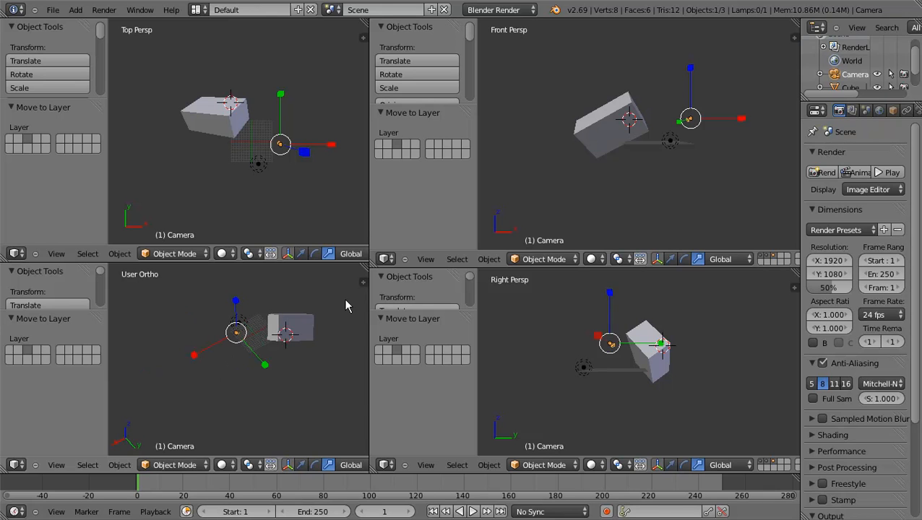